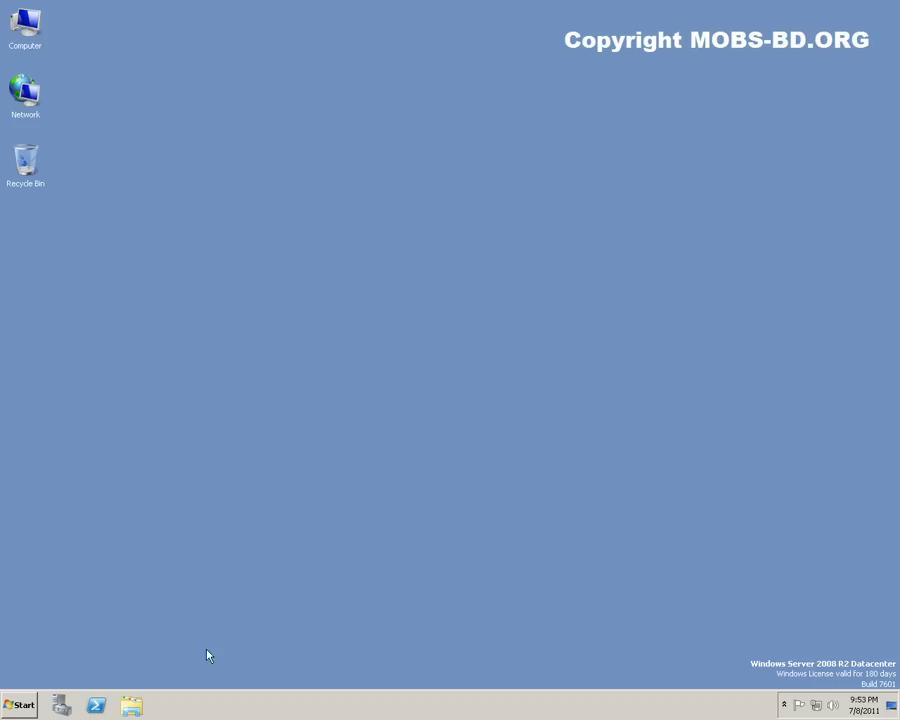
Step: Launch Server Manager from the Start menu and show the Features summary (8 of 42 installed)
{"action": "left_click", "coordinate": [22, 706]}
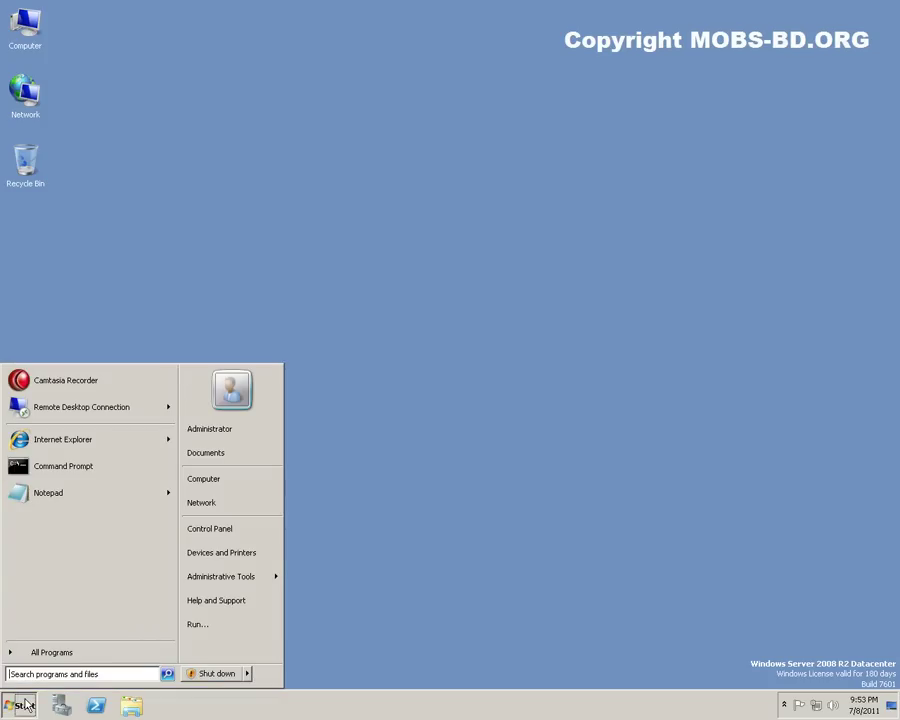
{"action": "left_click", "coordinate": [24, 706]}
{"action": "left_click", "coordinate": [61, 706]}
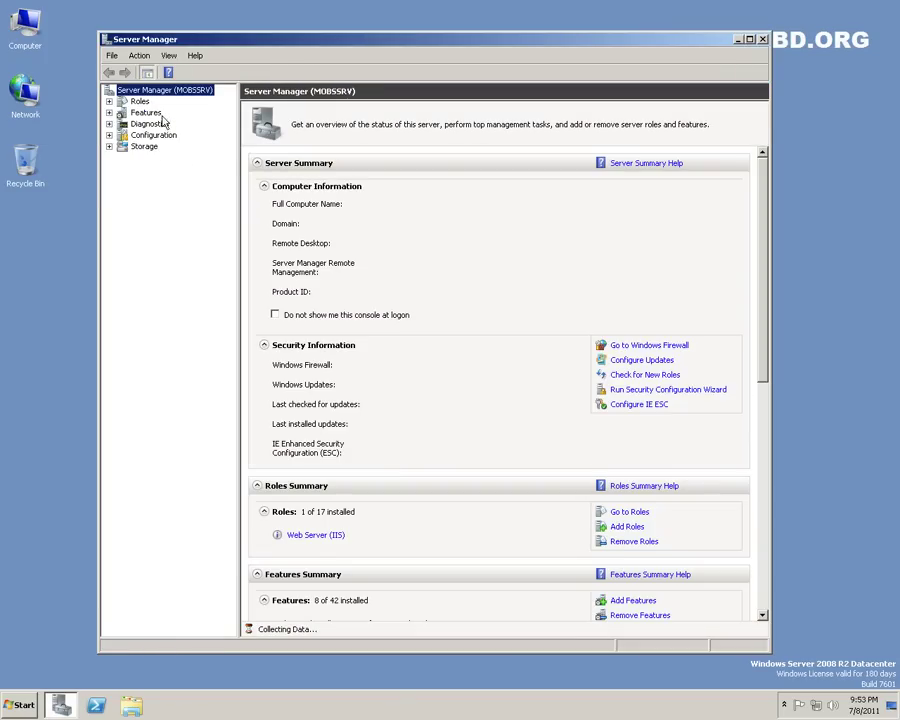
{"action": "left_click", "coordinate": [145, 114]}
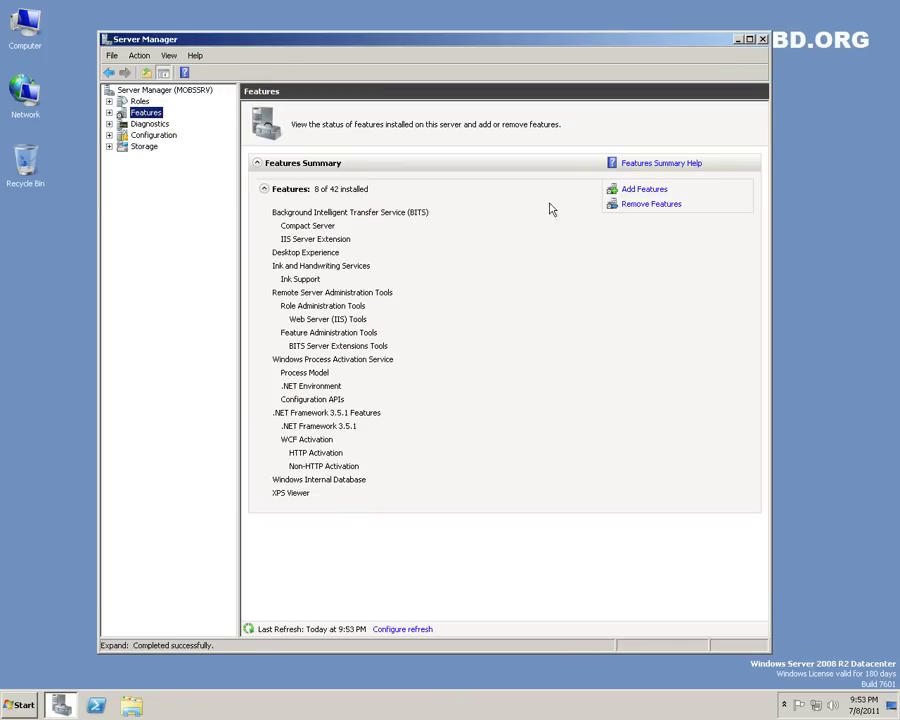
Step: Select the SMTP Server feature, accept its required IIS role services, and continue
{"action": "left_click", "coordinate": [642, 190]}
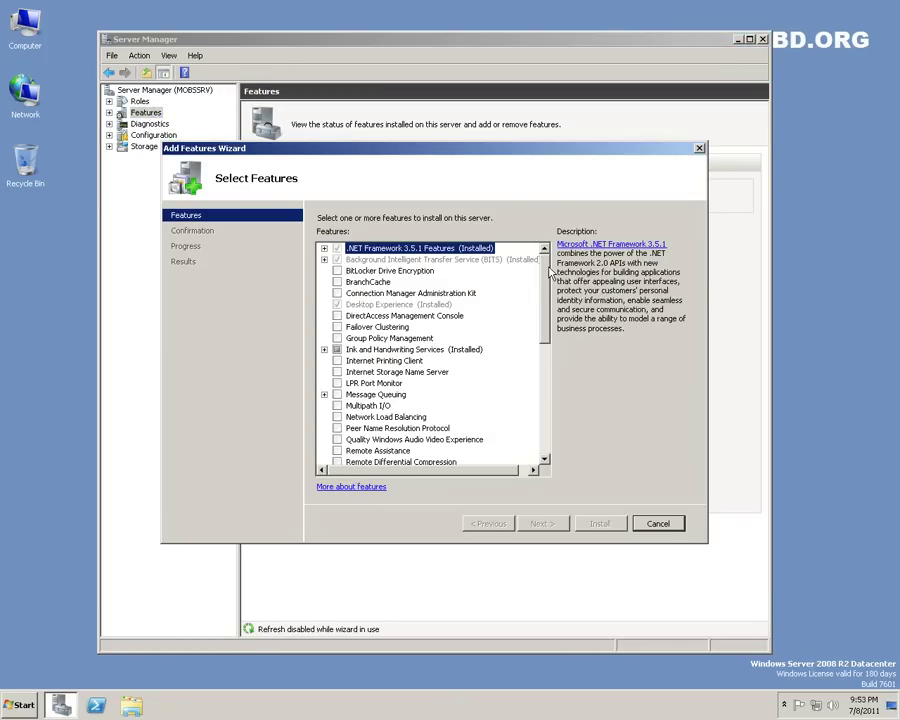
{"action": "left_click_drag", "start_coordinate": [542, 270], "coordinate": [548, 371]}
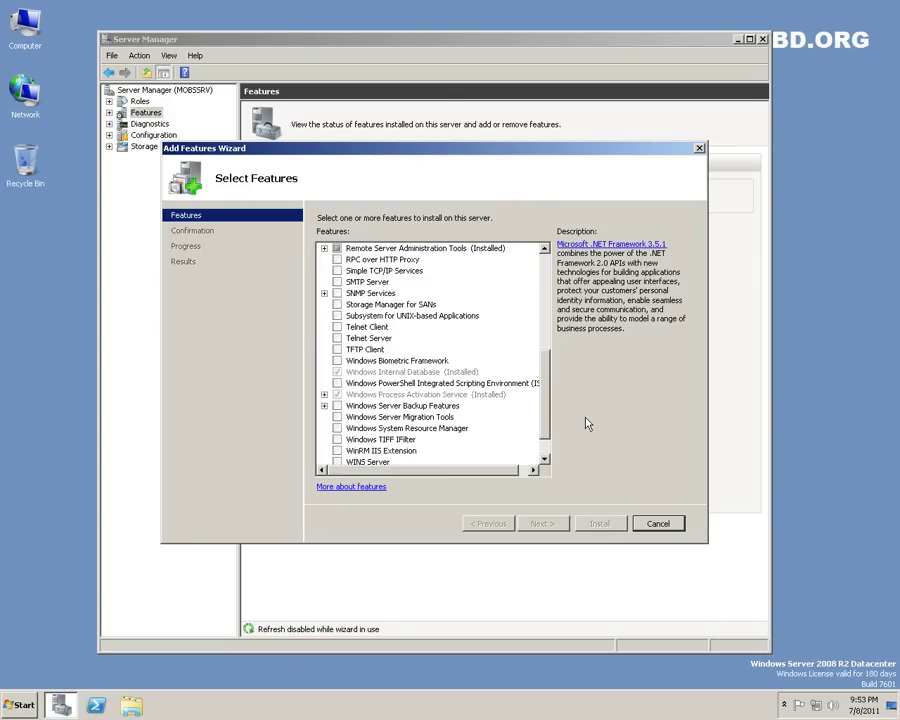
{"action": "left_click", "coordinate": [337, 281]}
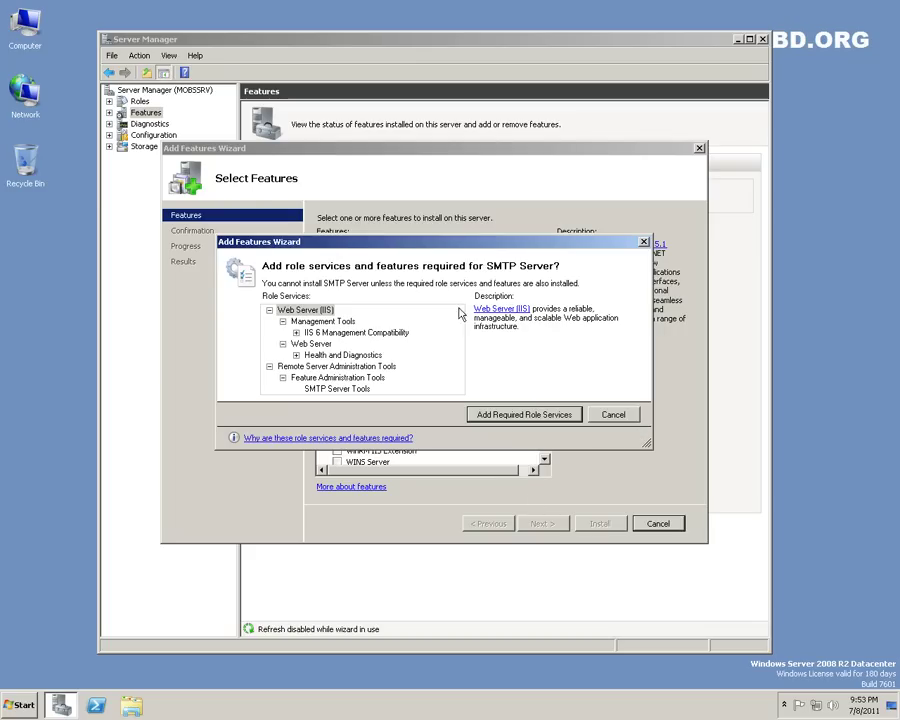
{"action": "left_click", "coordinate": [527, 417]}
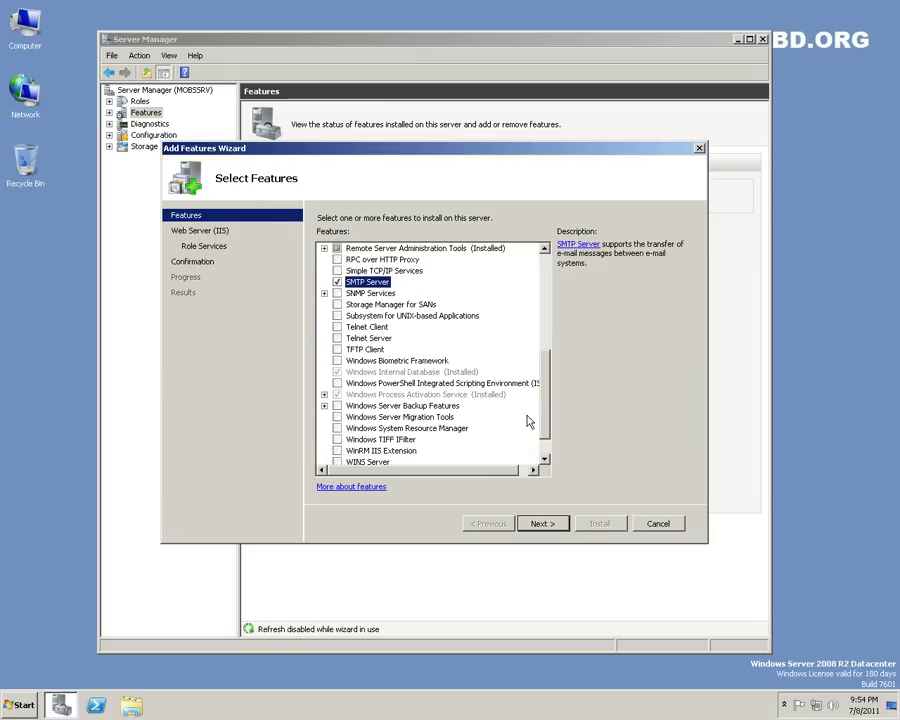
{"action": "left_click", "coordinate": [545, 525]}
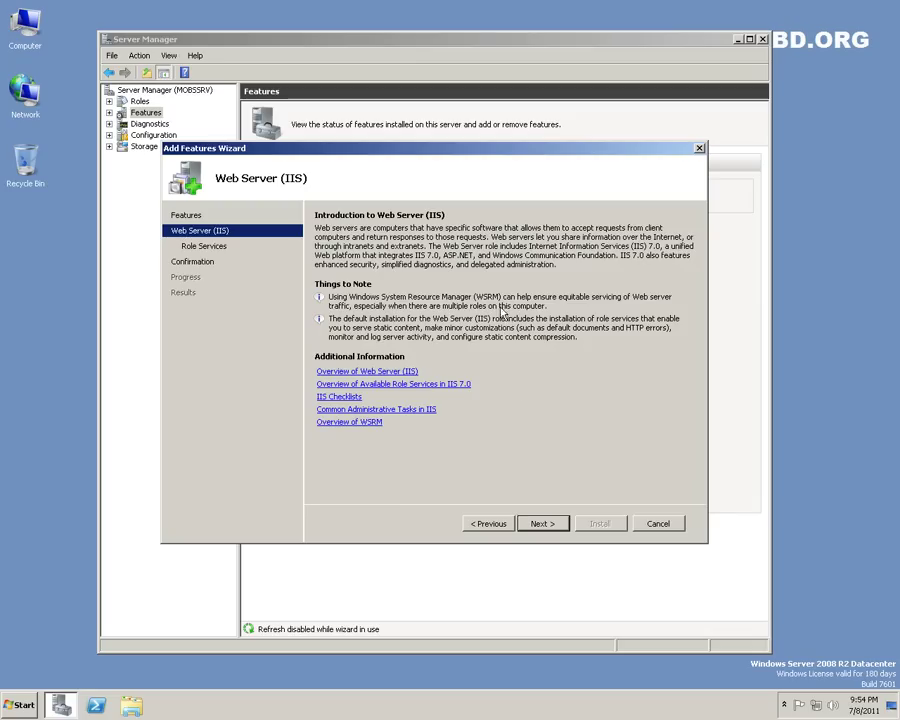
Step: Review the IIS role services and install SMTP Server with IIS 6 management compatibility
{"action": "left_click", "coordinate": [543, 524]}
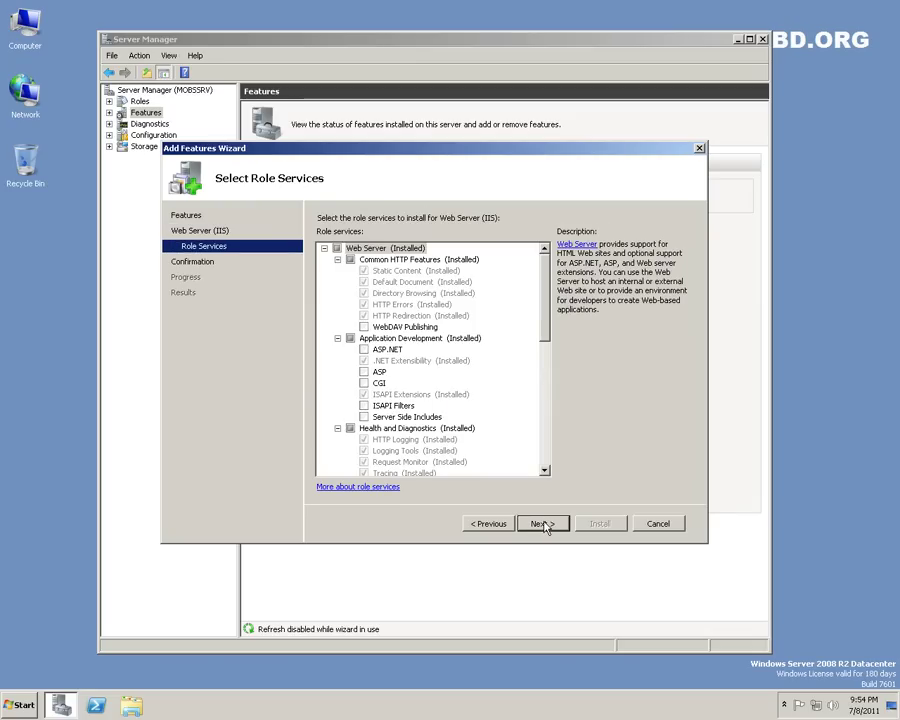
{"action": "left_click_drag", "start_coordinate": [541, 288], "coordinate": [543, 364]}
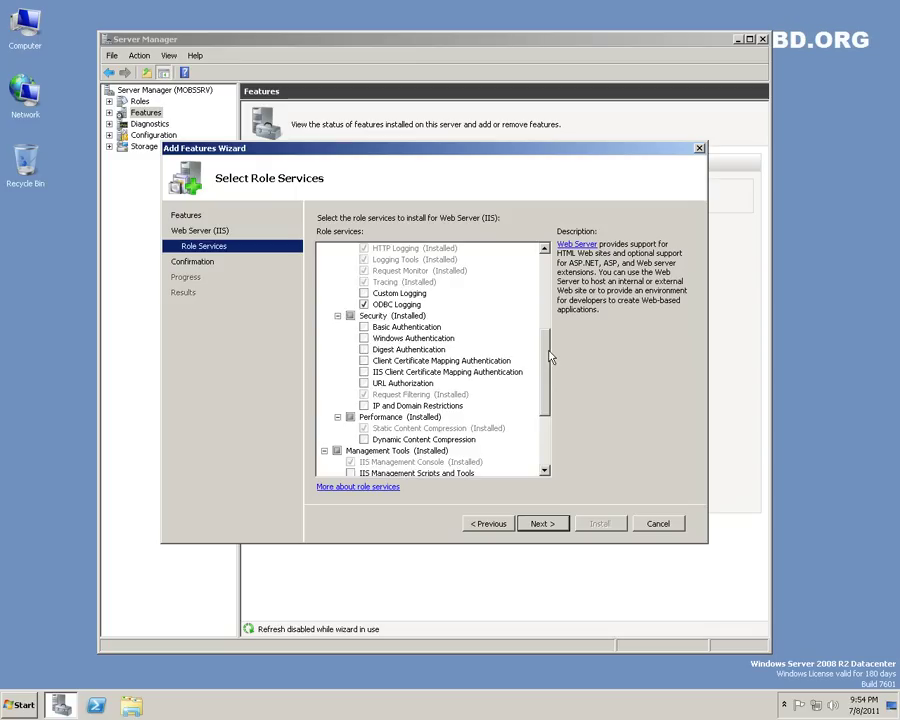
{"action": "scroll", "coordinate": [538, 392], "scroll_direction": "down", "scroll_amount": 4}
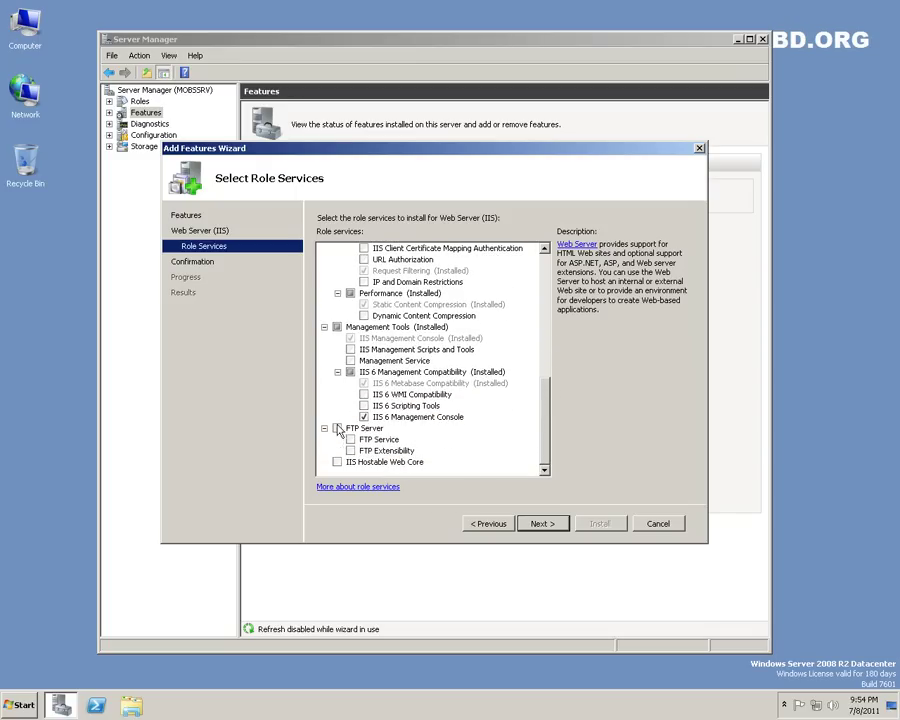
{"action": "left_click", "coordinate": [543, 524]}
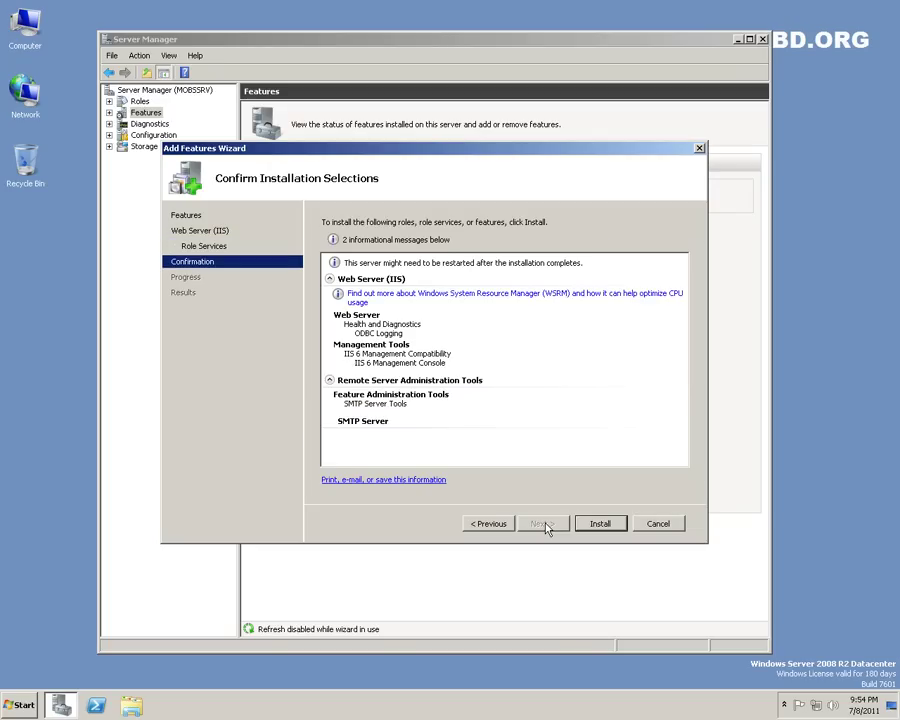
{"action": "left_click", "coordinate": [600, 524]}
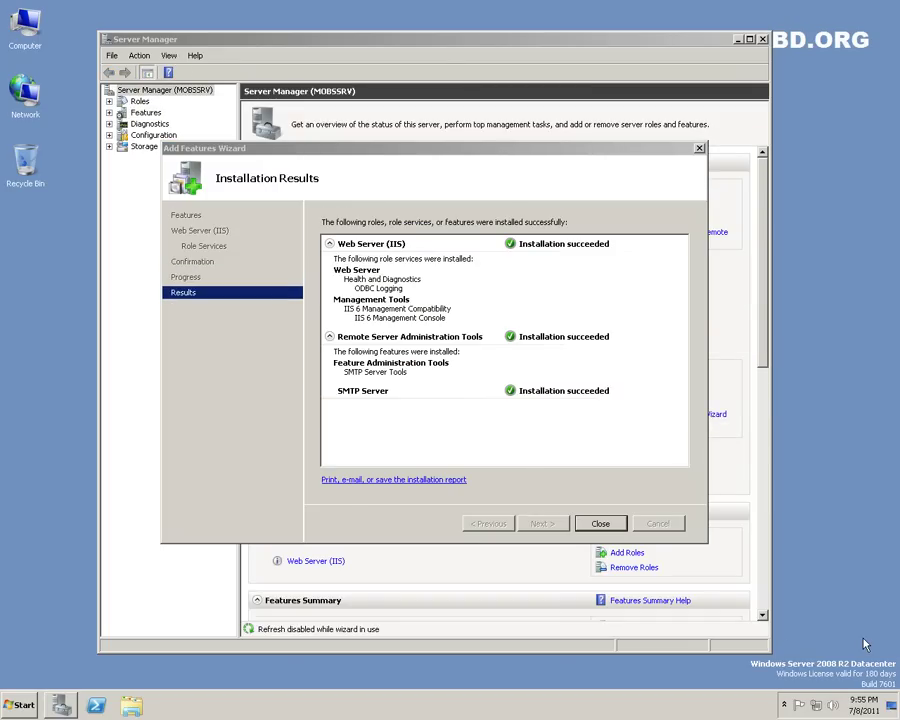
Step: Close the wizard and Server Manager, then open IIS Manager on MOBSSRV with Sites expanded
{"action": "left_click", "coordinate": [601, 524]}
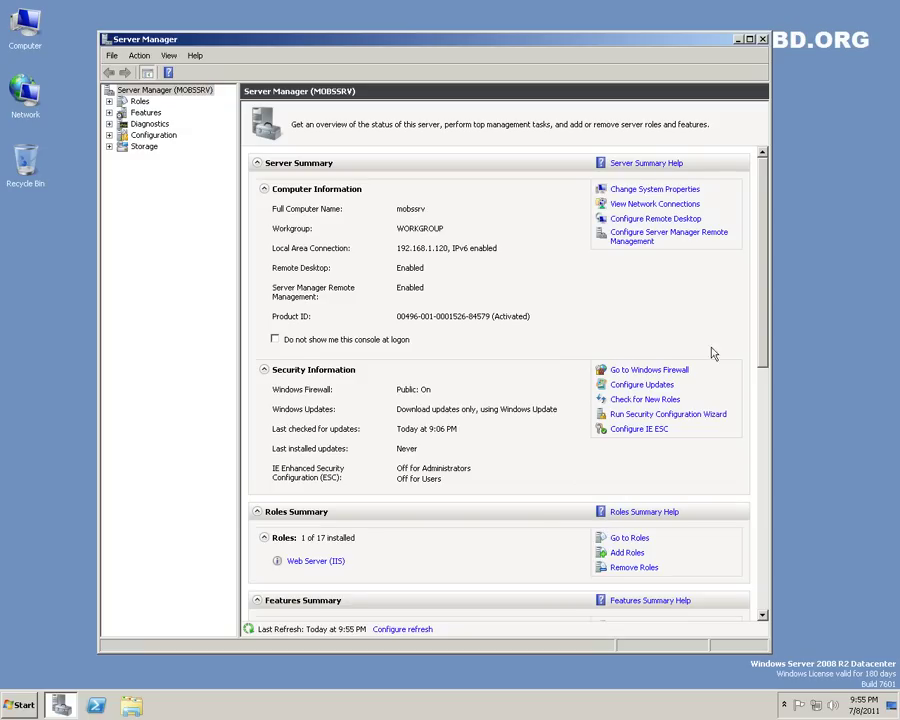
{"action": "left_click", "coordinate": [762, 40]}
{"action": "left_click", "coordinate": [20, 704]}
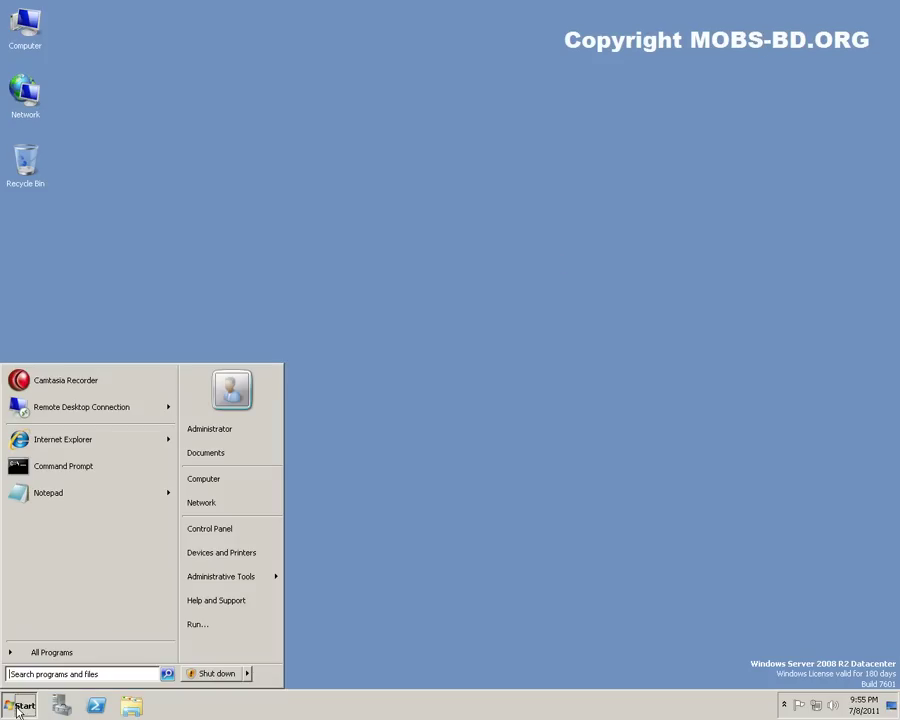
{"action": "left_click", "coordinate": [38, 650]}
{"action": "left_click", "coordinate": [36, 472]}
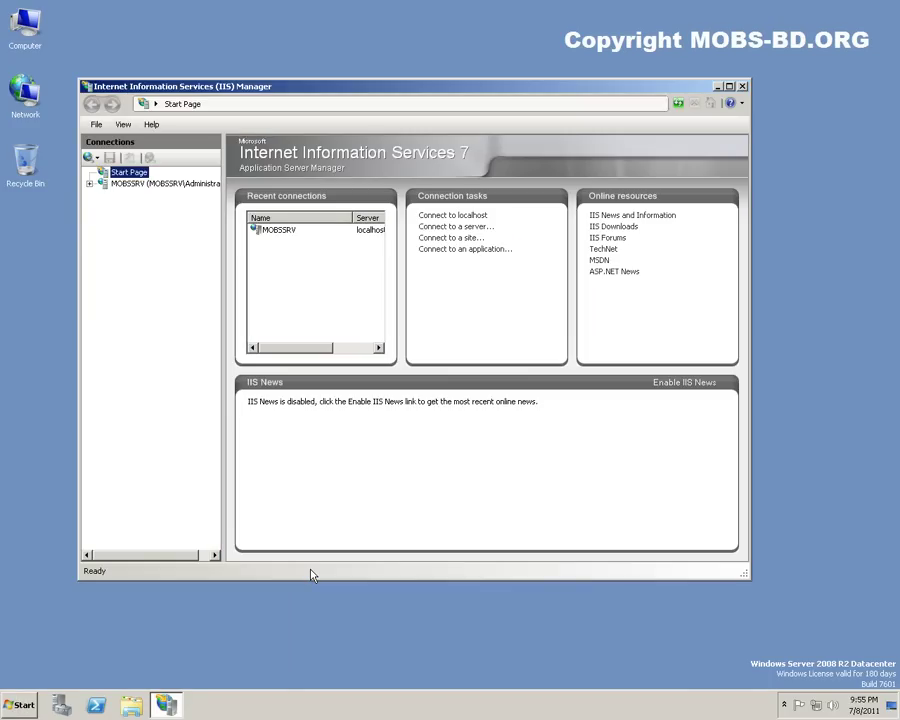
{"action": "left_click", "coordinate": [98, 186]}
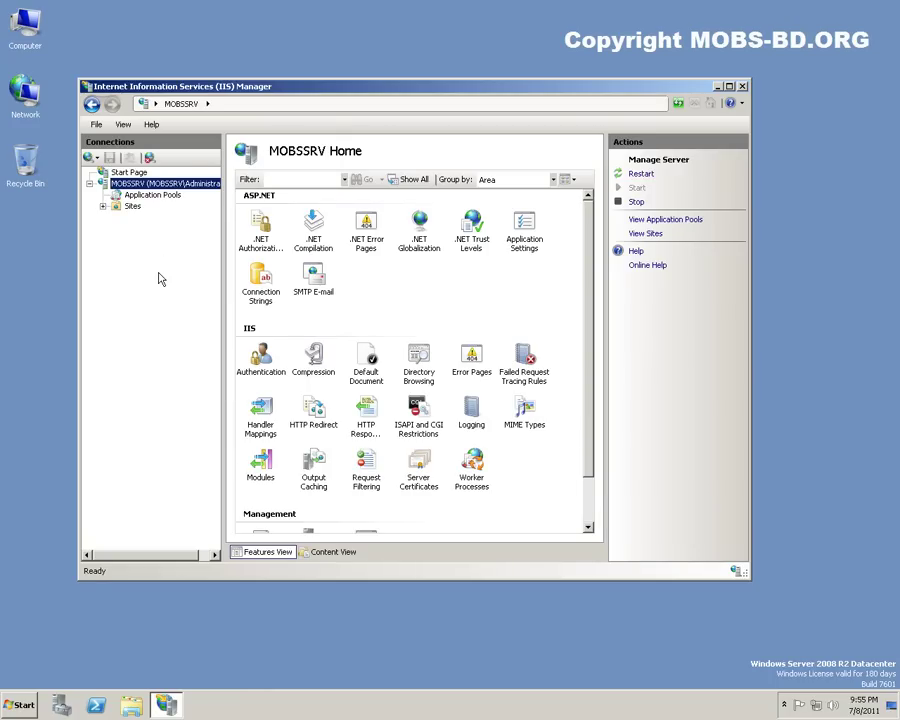
{"action": "left_click", "coordinate": [102, 206]}
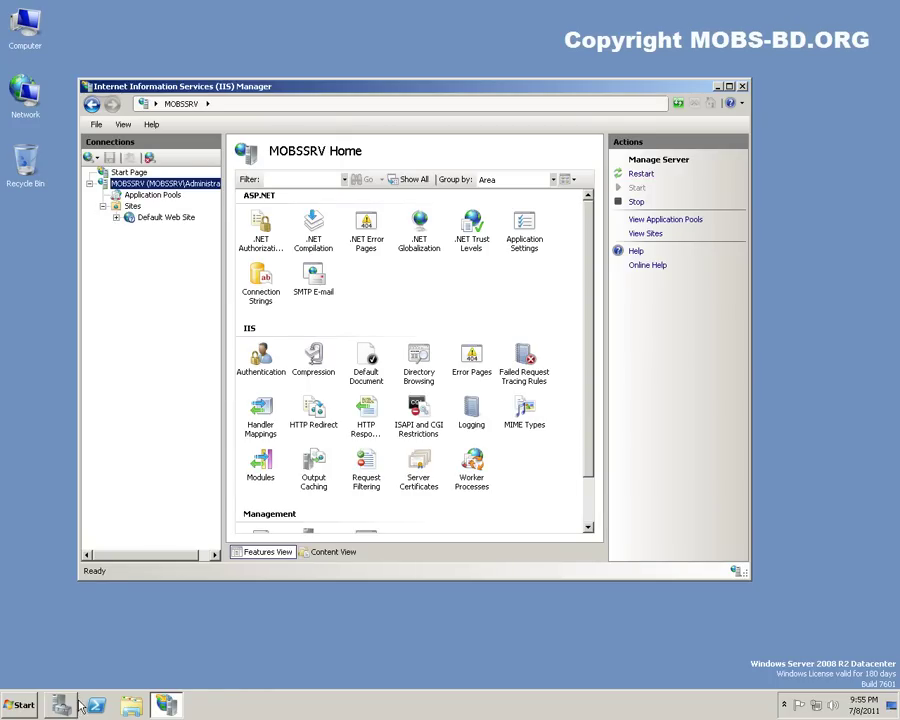
Step: Launch IIS 6.0 Manager from Administrative Tools and position it above the IIS 7 Manager
{"action": "left_click", "coordinate": [20, 705]}
{"action": "left_click", "coordinate": [60, 652]}
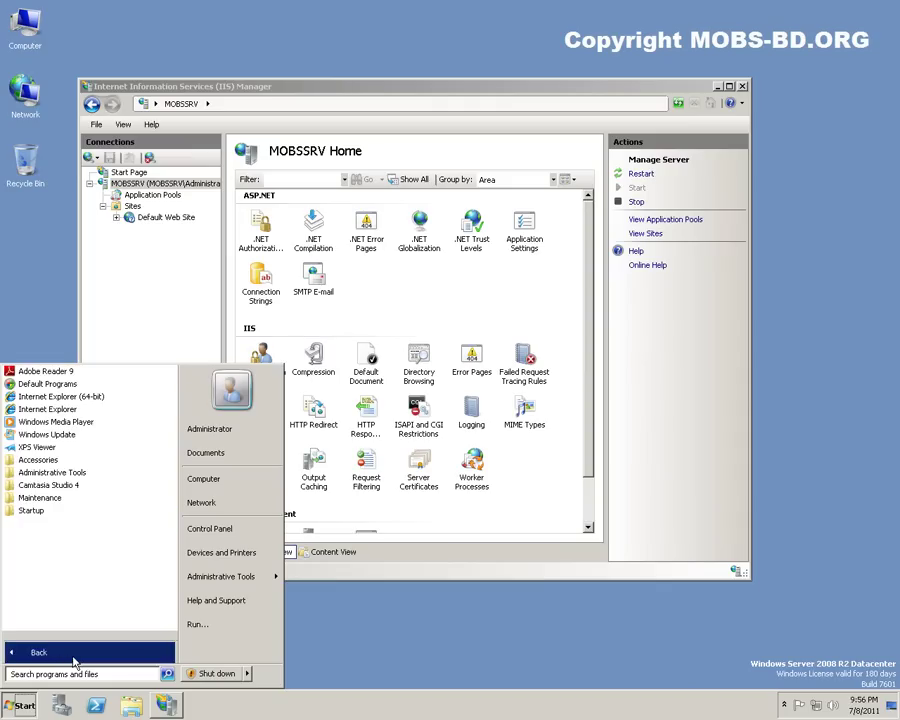
{"action": "left_click", "coordinate": [46, 339]}
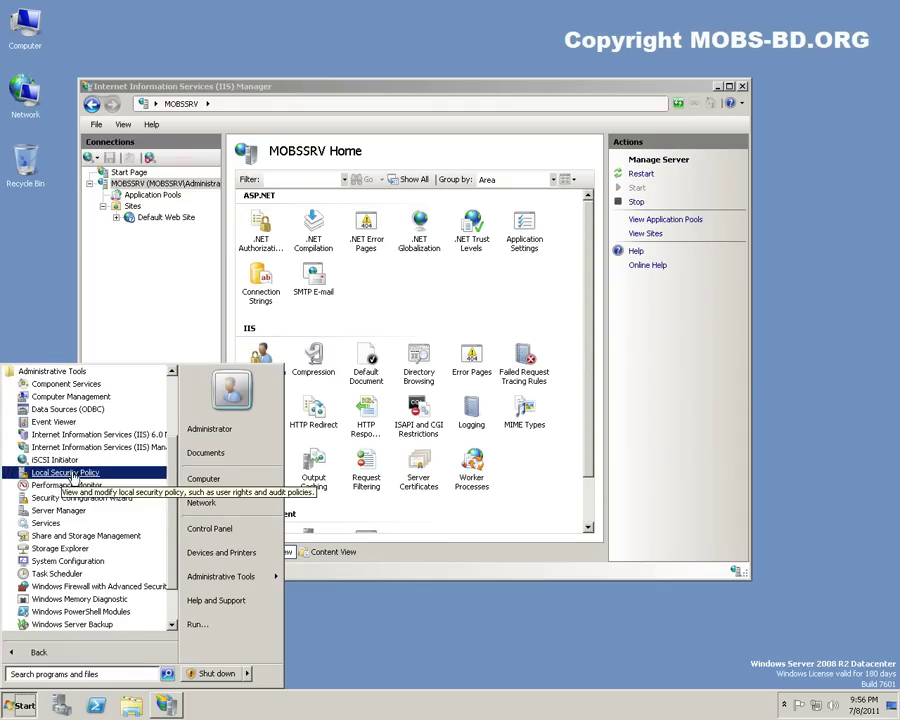
{"action": "left_click", "coordinate": [115, 436]}
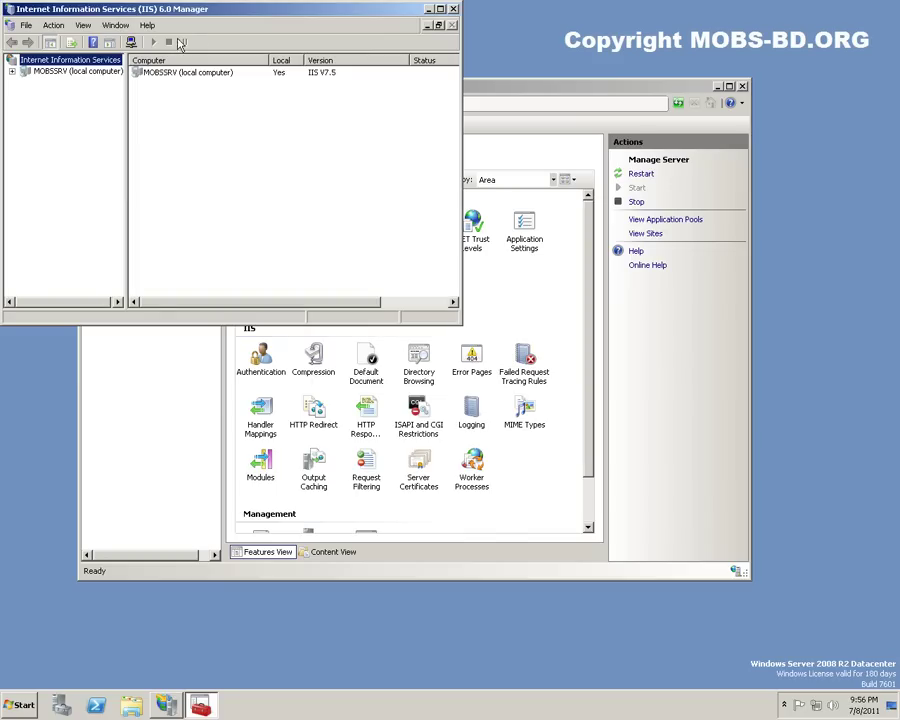
{"action": "left_click_drag", "start_coordinate": [105, 15], "coordinate": [230, 54]}
{"action": "left_click", "coordinate": [142, 404]}
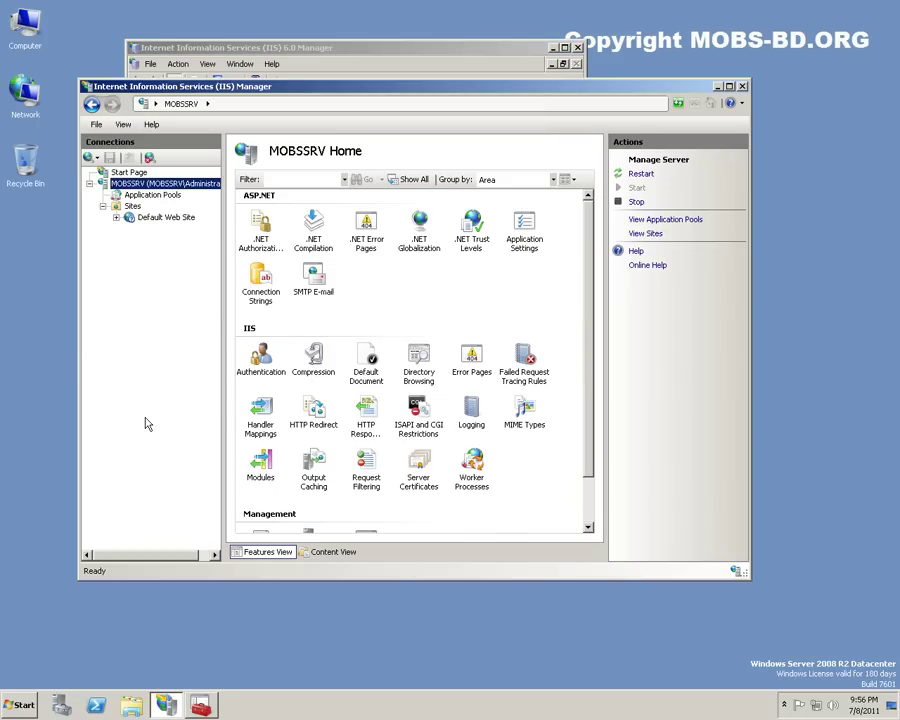
{"action": "left_click", "coordinate": [253, 50]}
{"action": "left_click_drag", "start_coordinate": [253, 50], "coordinate": [250, 26]}
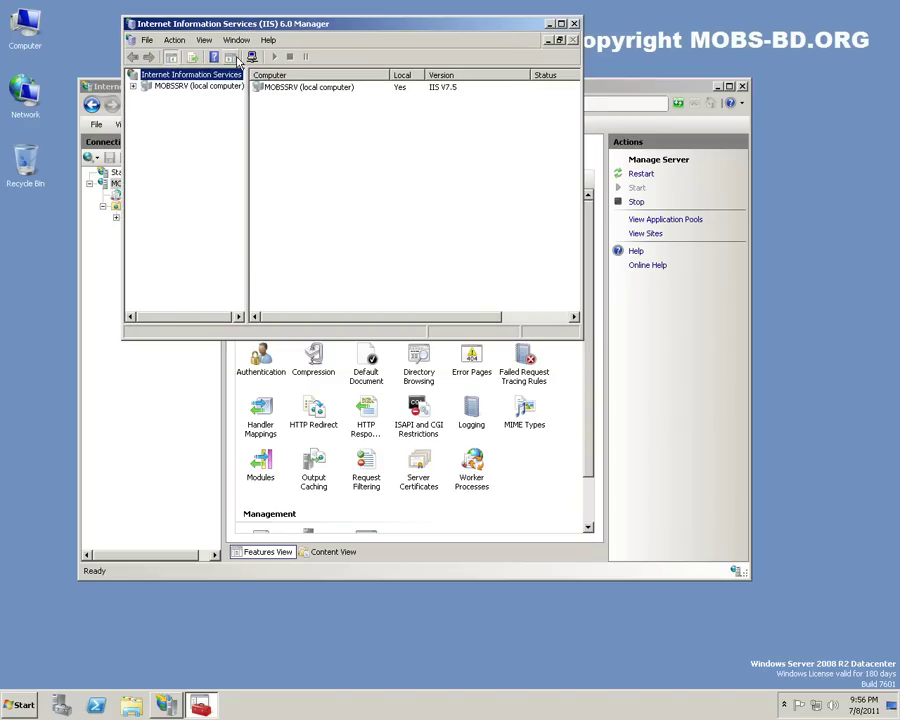
Step: Expand MOBSSRV to SMTP Virtual Server #1 and rearrange the windows and tree pane
{"action": "left_click", "coordinate": [134, 87]}
{"action": "left_click", "coordinate": [190, 98]}
{"action": "left_click_drag", "start_coordinate": [680, 88], "coordinate": [810, 188]}
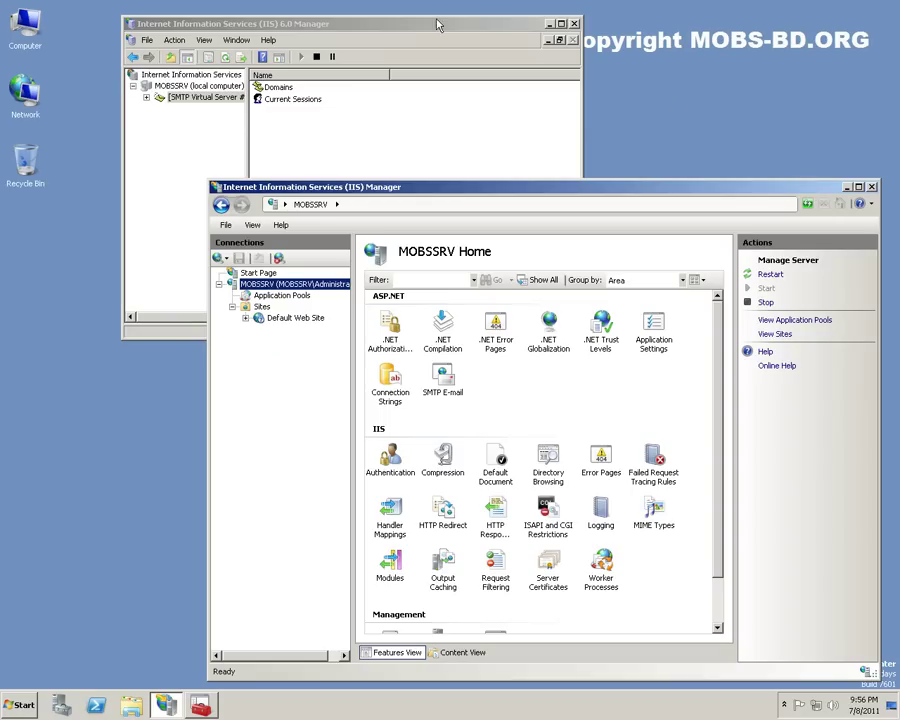
{"action": "left_click", "coordinate": [385, 28]}
{"action": "left_click_drag", "start_coordinate": [247, 194], "coordinate": [297, 217]}
Step: Start a new SMTP virtual server named smtp1 bound to IP address 192.168.1.120
{"action": "right_click", "coordinate": [171, 88]}
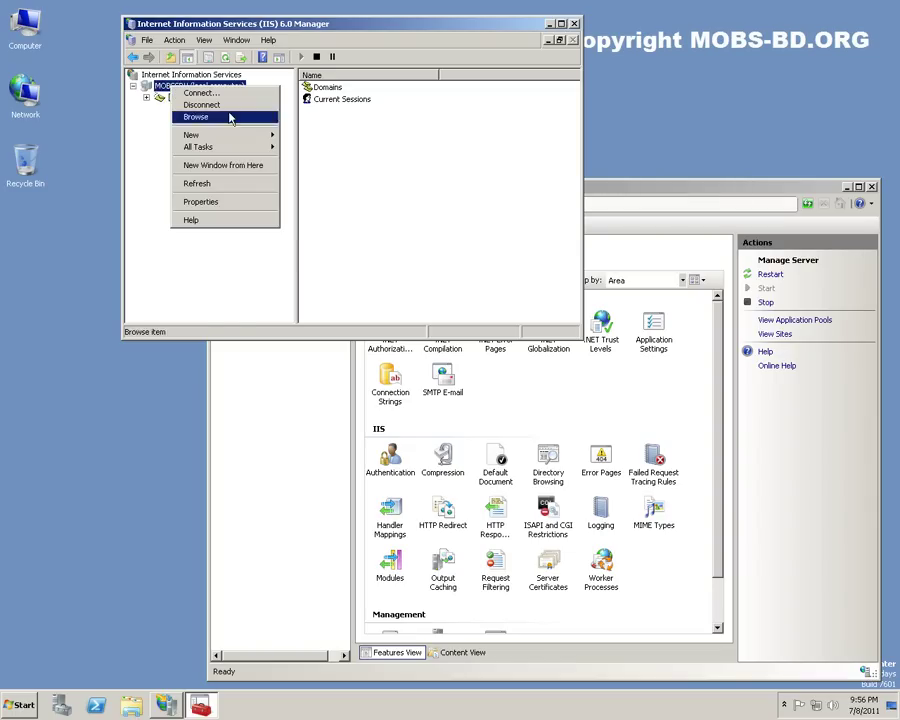
{"action": "mouse_move", "coordinate": [243, 139]}
{"action": "left_click", "coordinate": [328, 136]}
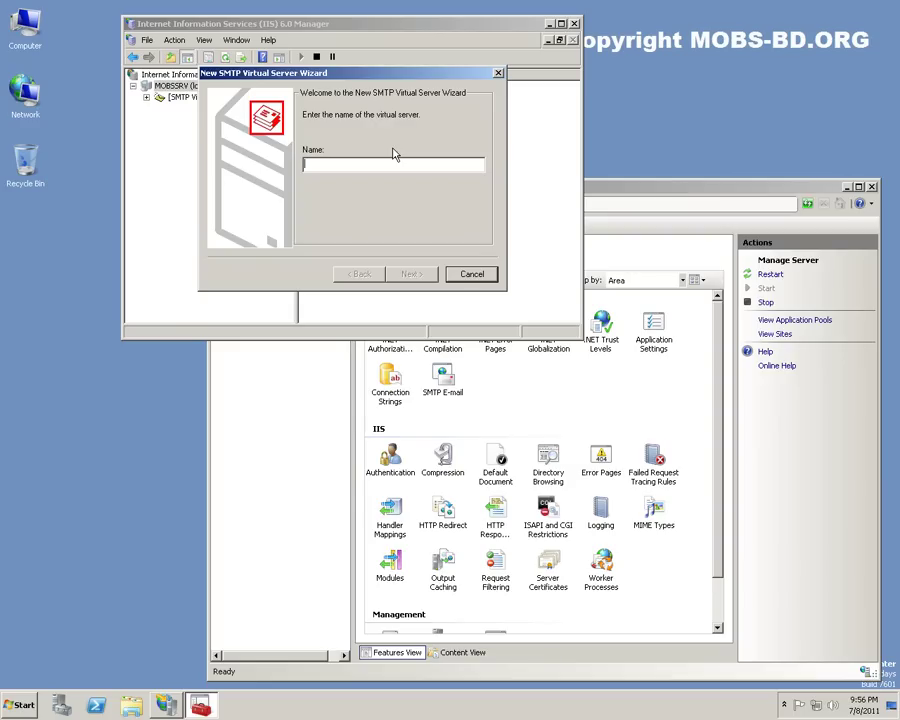
{"action": "type", "text": "mobs"}
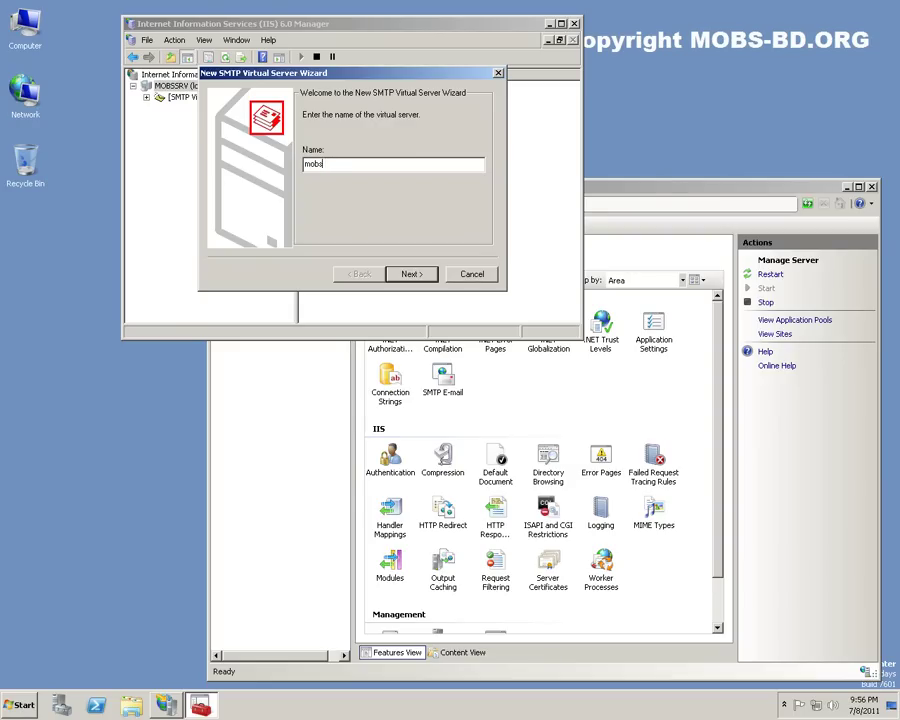
{"action": "key", "text": "BackSpace"}
{"action": "key", "text": "BackSpace"}
{"action": "key", "text": "BackSpace"}
{"action": "key", "text": "BackSpace"}
{"action": "type", "text": "sm"}
{"action": "key", "text": "Return"}
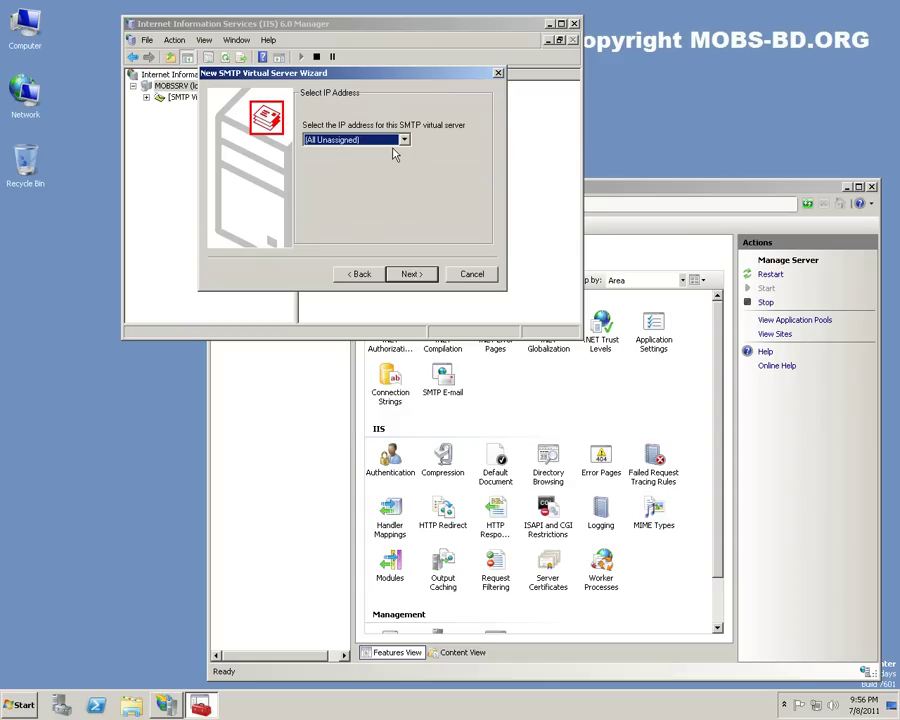
{"action": "left_click", "coordinate": [403, 140]}
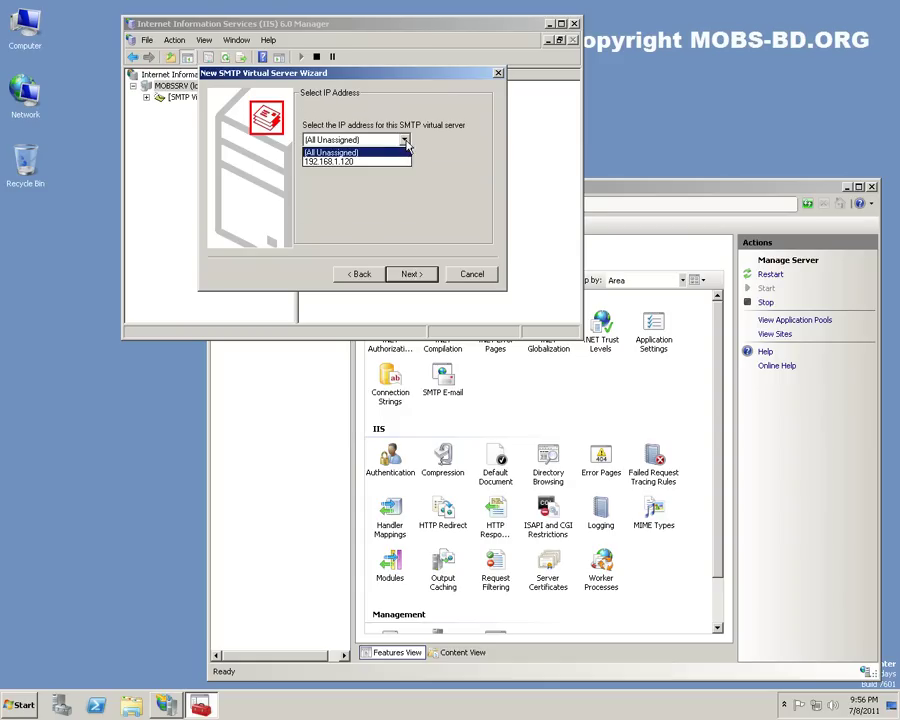
{"action": "left_click", "coordinate": [371, 161]}
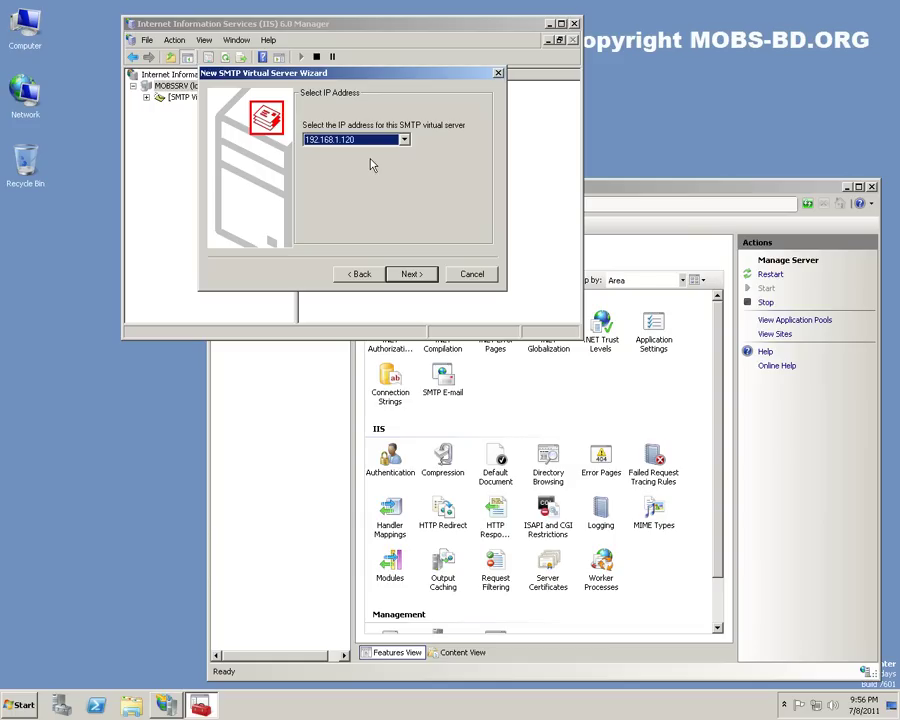
{"action": "left_click", "coordinate": [816, 705]}
{"action": "left_click", "coordinate": [810, 681]}
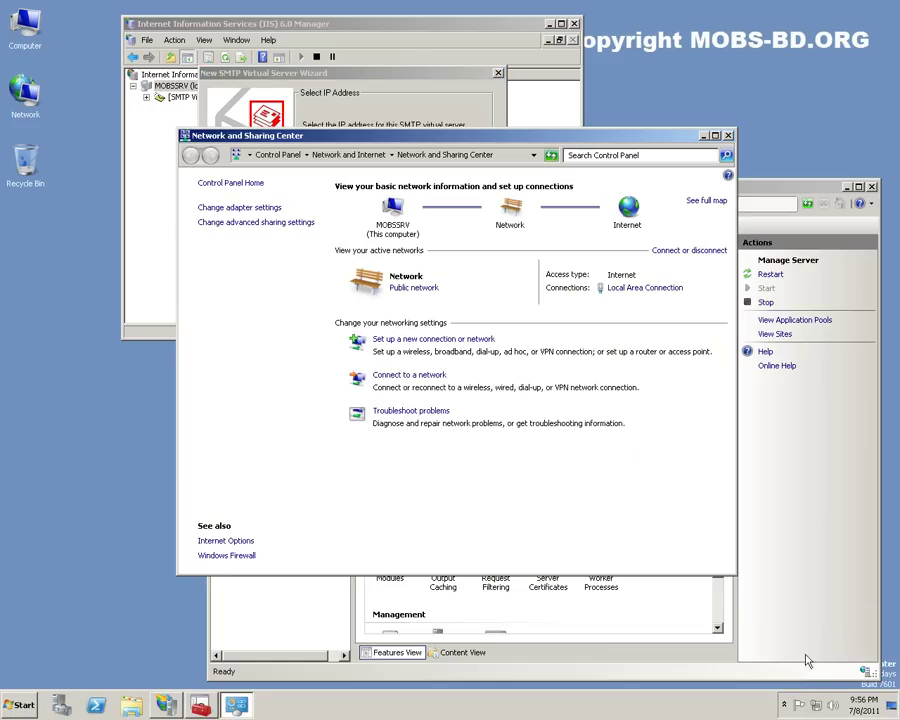
{"action": "left_click", "coordinate": [640, 288]}
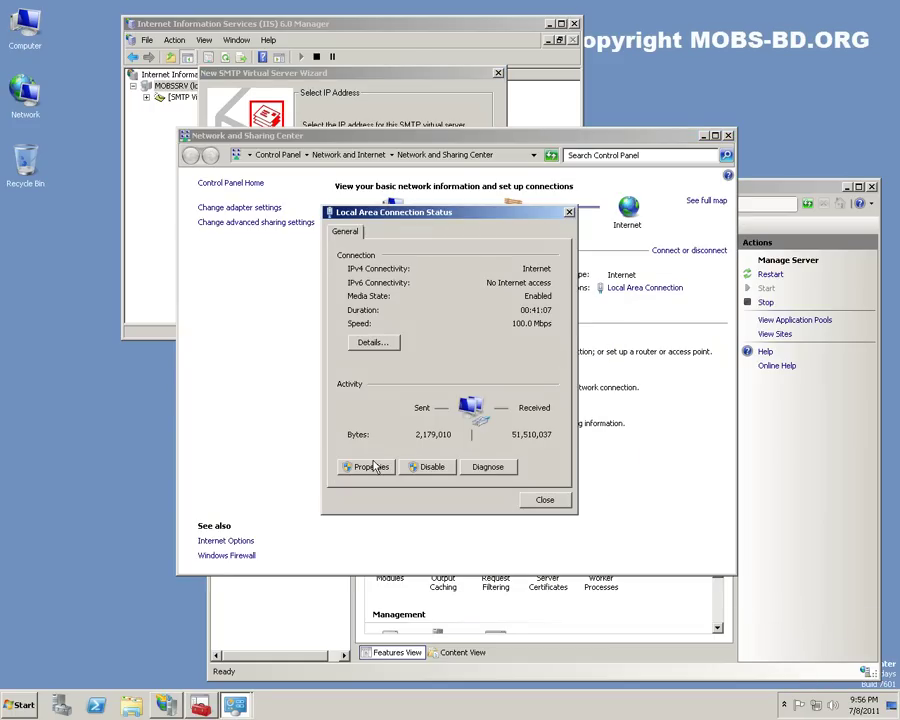
{"action": "left_click", "coordinate": [368, 343]}
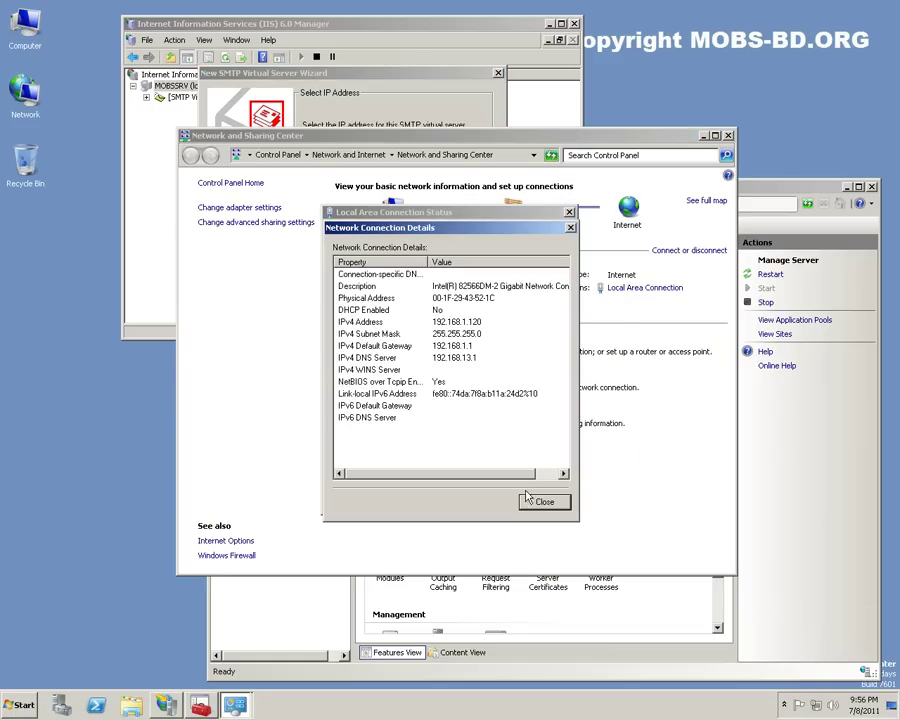
{"action": "left_click", "coordinate": [553, 508]}
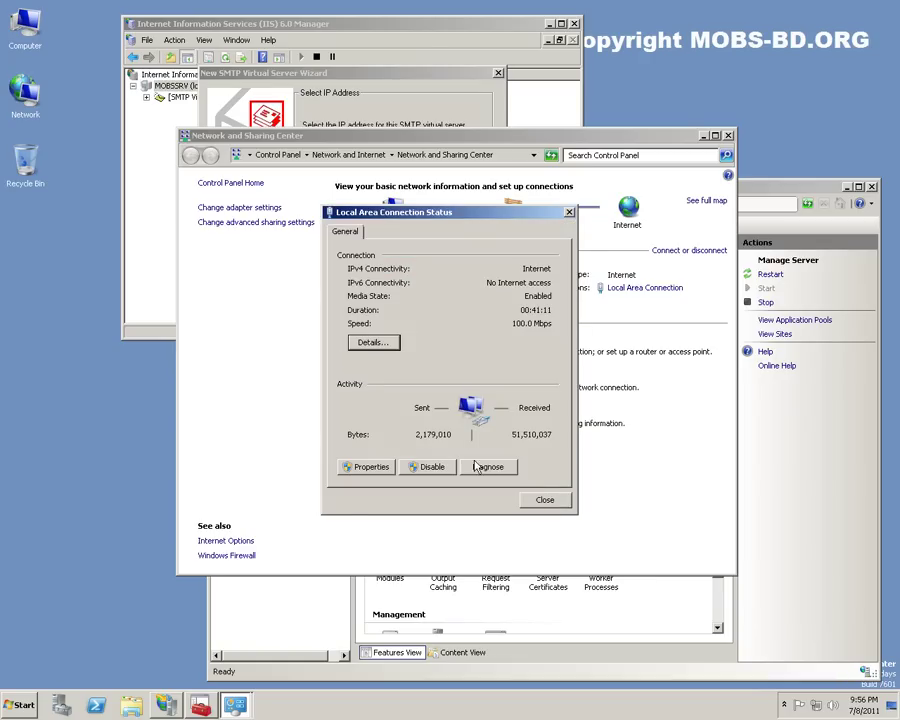
{"action": "left_click", "coordinate": [365, 467]}
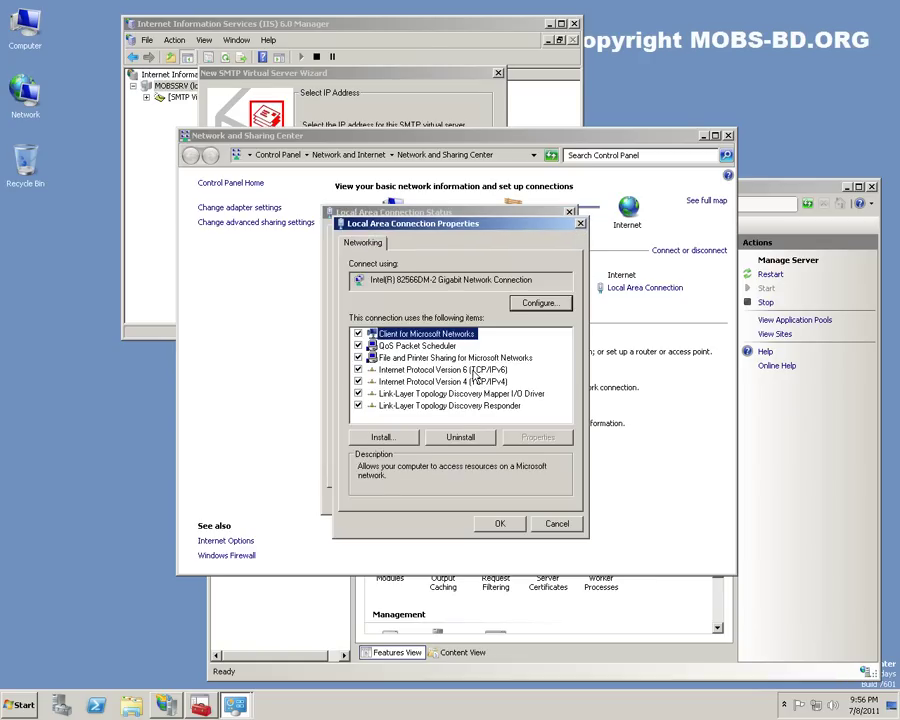
{"action": "double_click", "coordinate": [475, 381]}
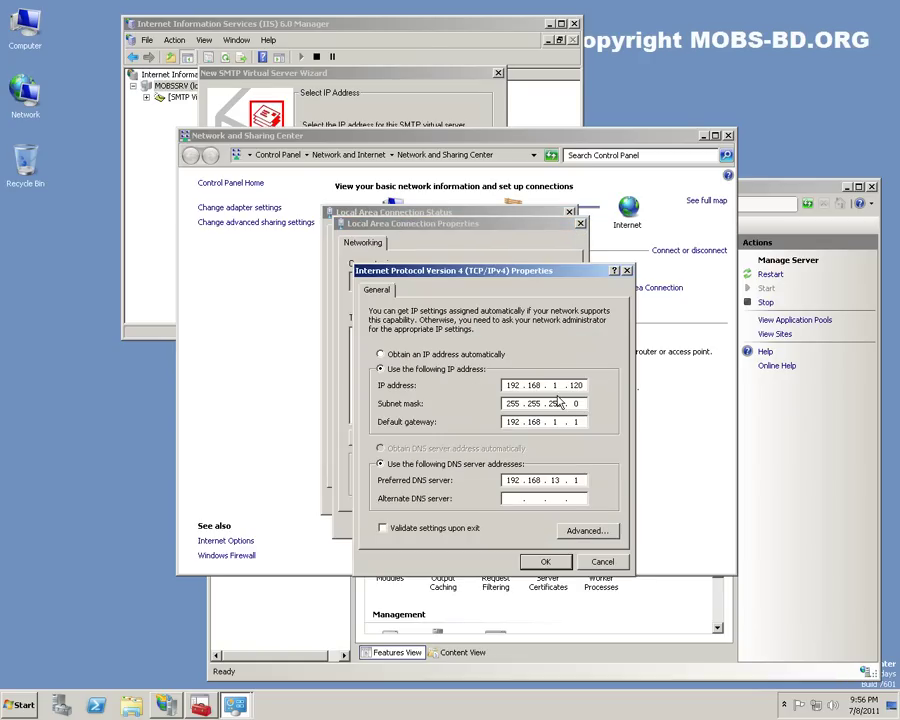
{"action": "left_click", "coordinate": [583, 531]}
{"action": "left_click", "coordinate": [428, 303]}
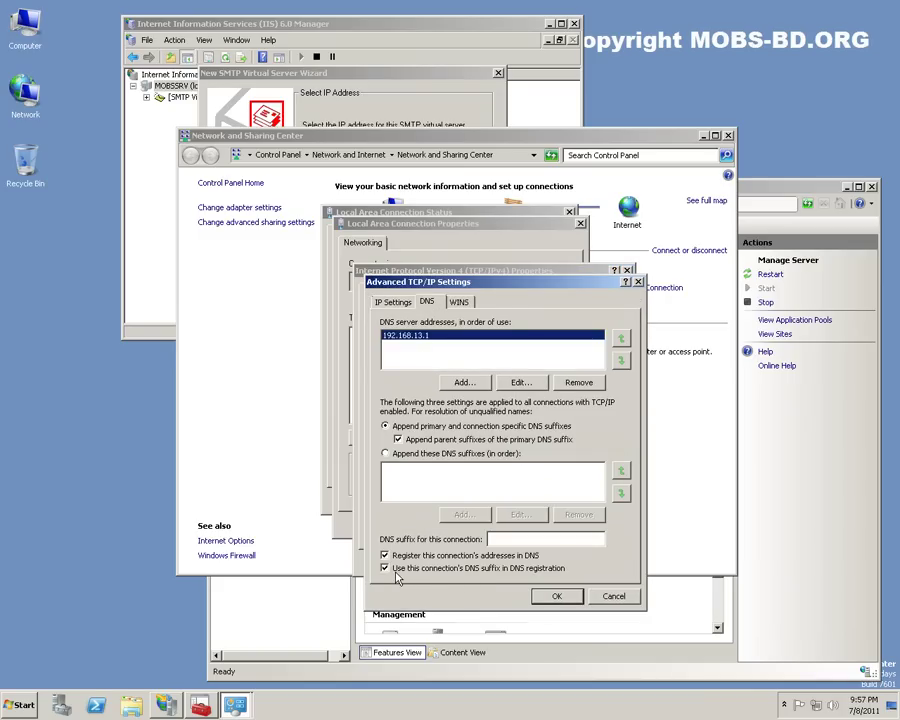
{"action": "left_click", "coordinate": [557, 596]}
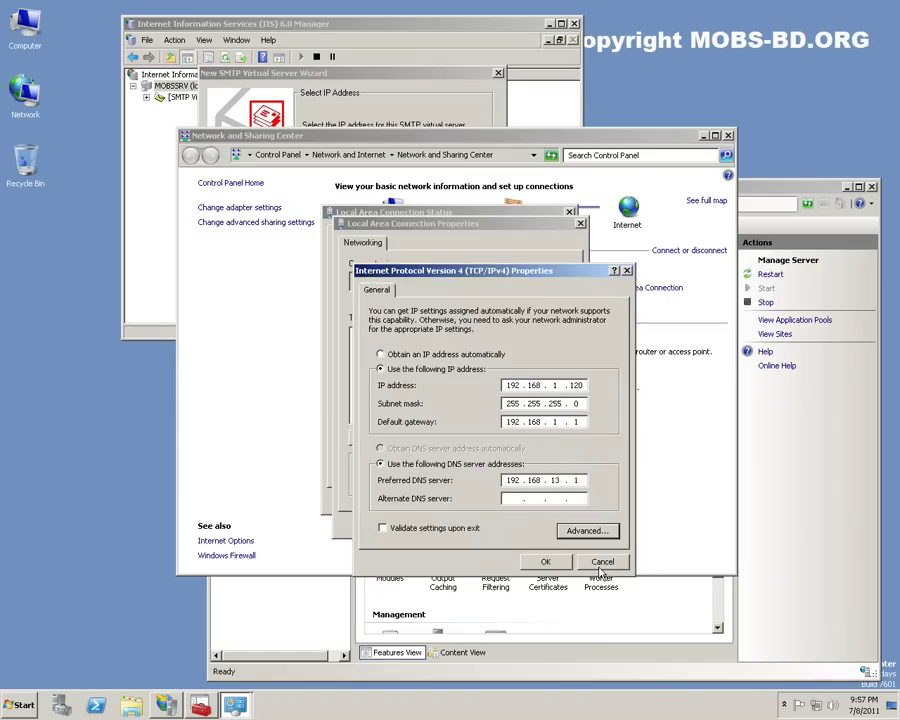
{"action": "left_click", "coordinate": [546, 563]}
{"action": "left_click", "coordinate": [503, 578]}
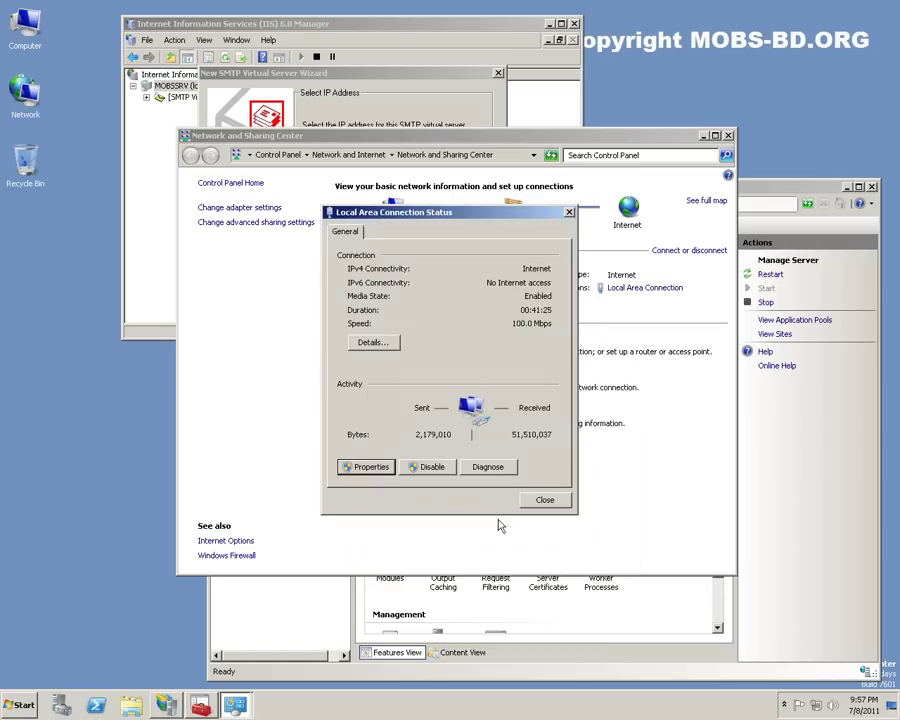
{"action": "left_click", "coordinate": [545, 500]}
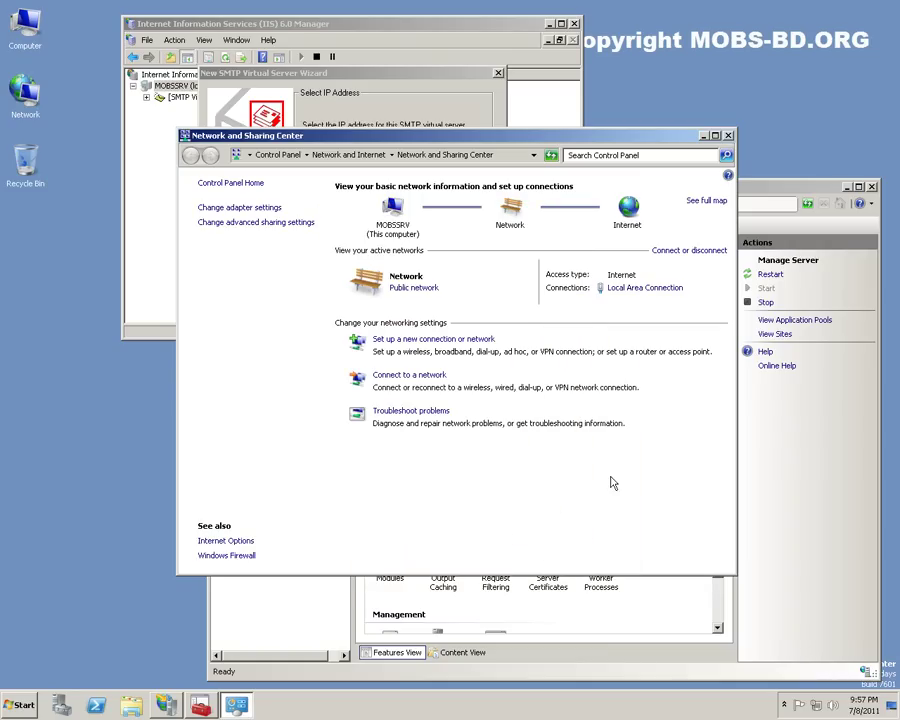
{"action": "left_click", "coordinate": [727, 136]}
Step: Advance to the home directory step and browse to Local Disk (C:)
{"action": "left_click", "coordinate": [424, 276]}
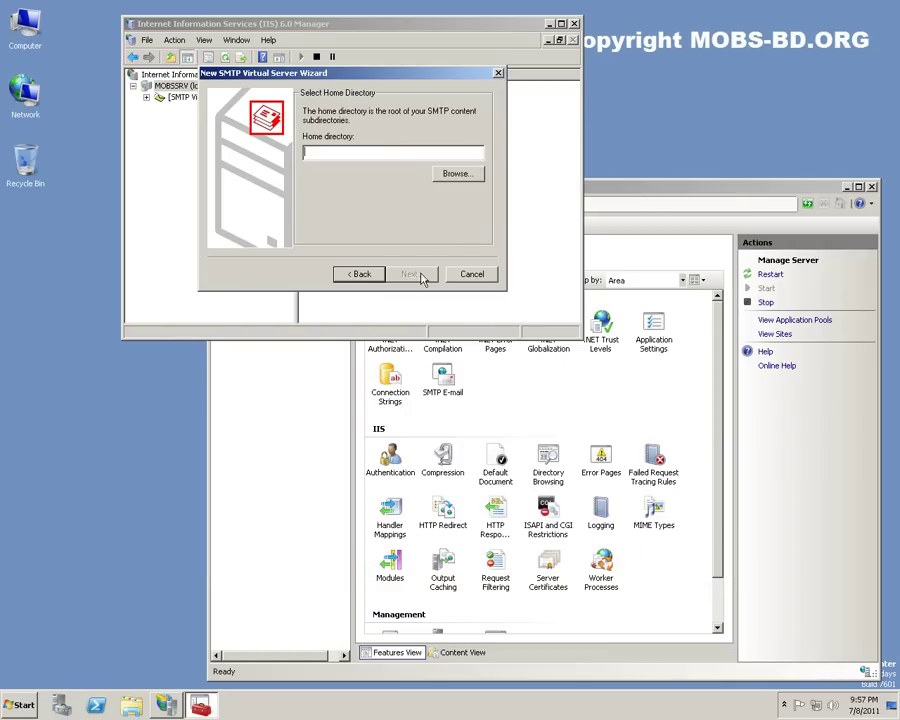
{"action": "left_click", "coordinate": [457, 174]}
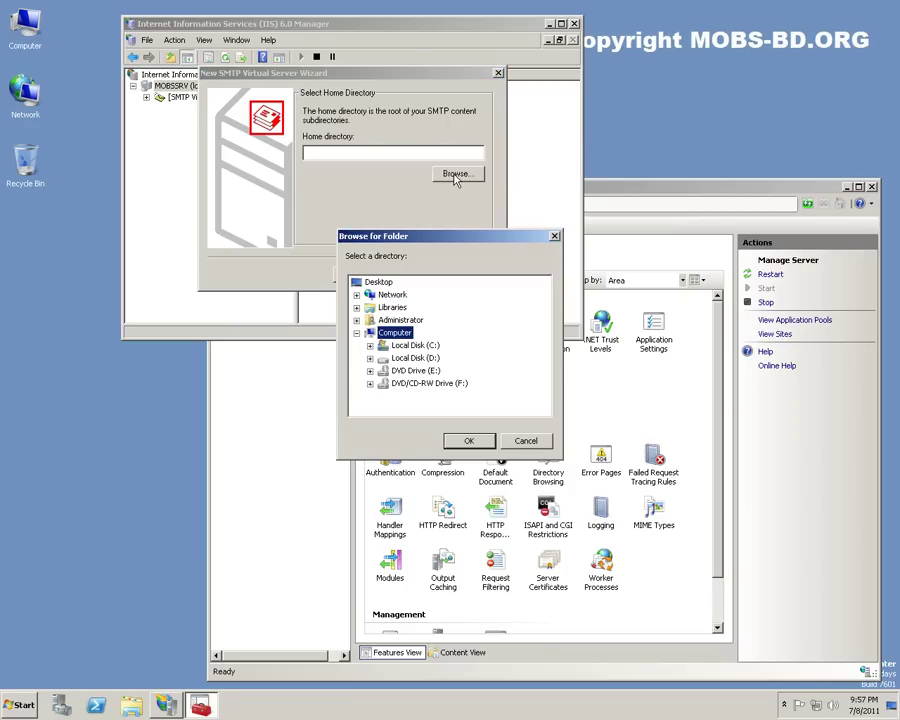
{"action": "left_click", "coordinate": [414, 346]}
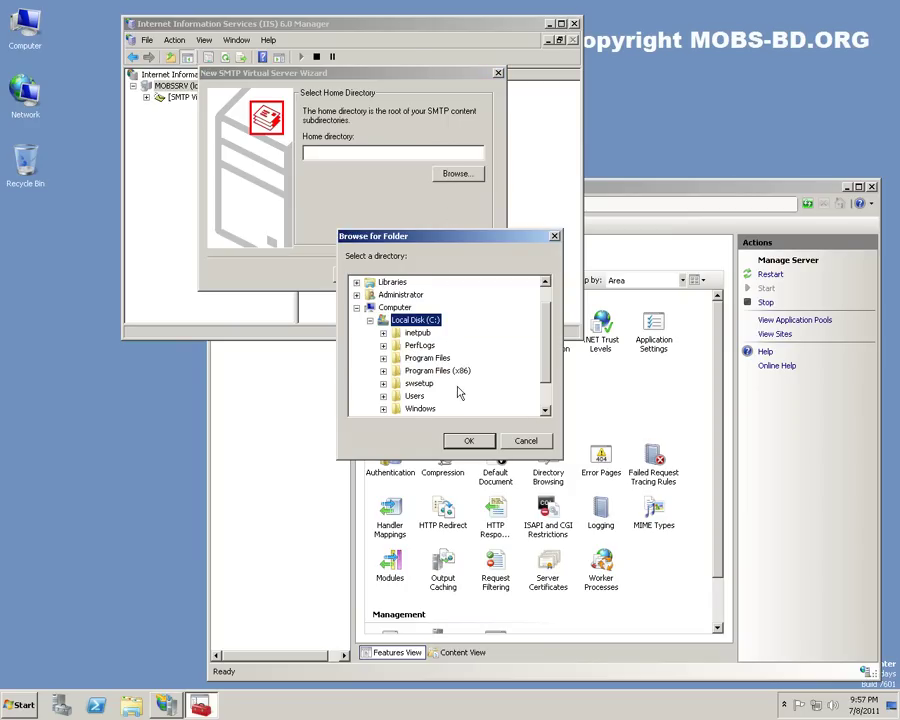
Step: In Computer, create a new folder named SMTP1 on Local Disk (C:)
{"action": "left_click", "coordinate": [42, 27]}
{"action": "double_click", "coordinate": [42, 27]}
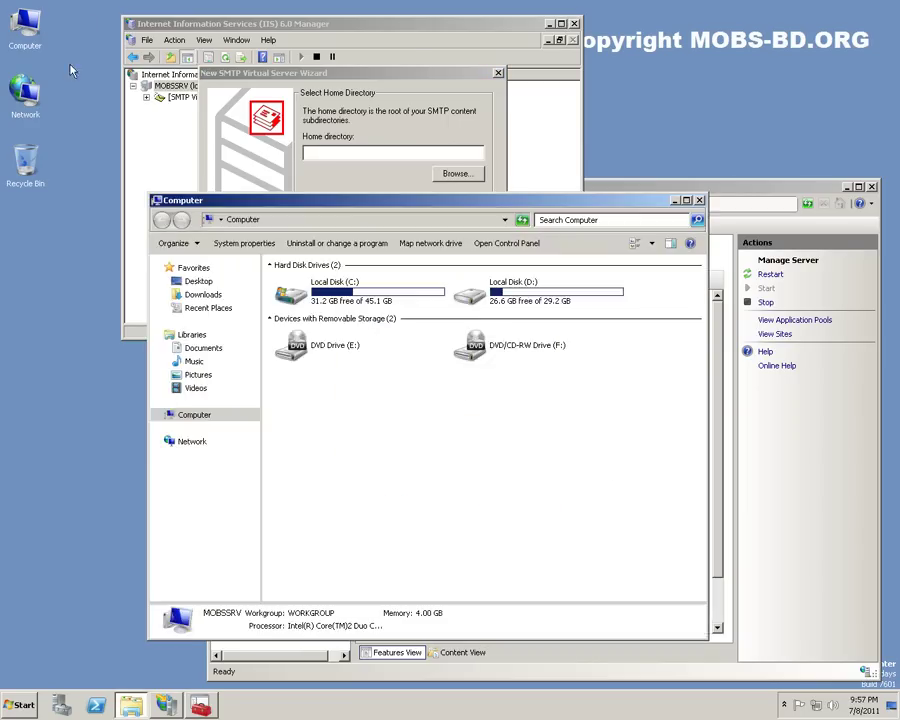
{"action": "double_click", "coordinate": [318, 288]}
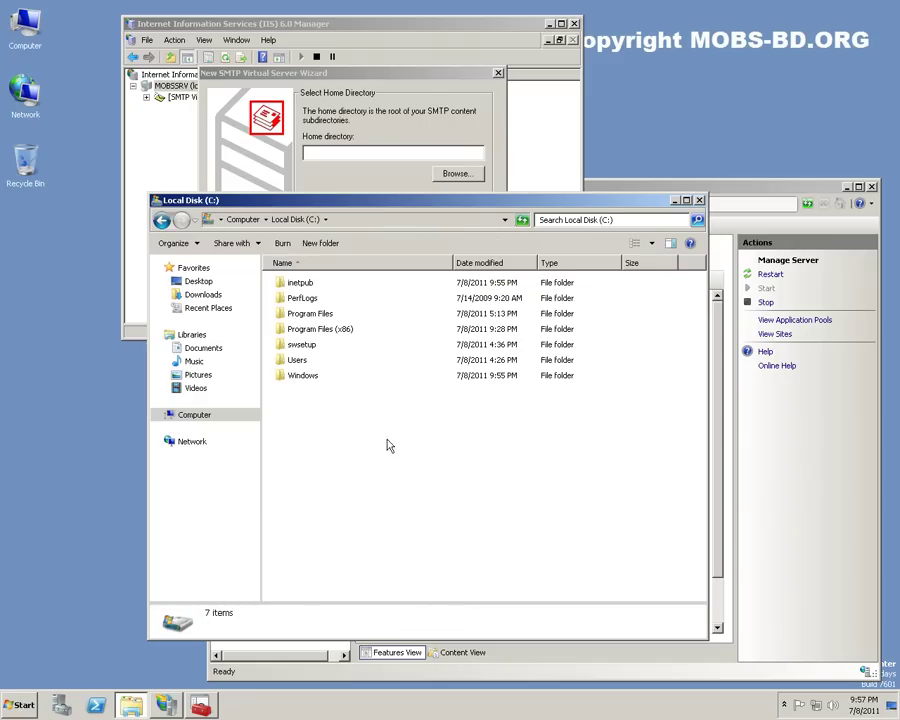
{"action": "left_click", "coordinate": [320, 243]}
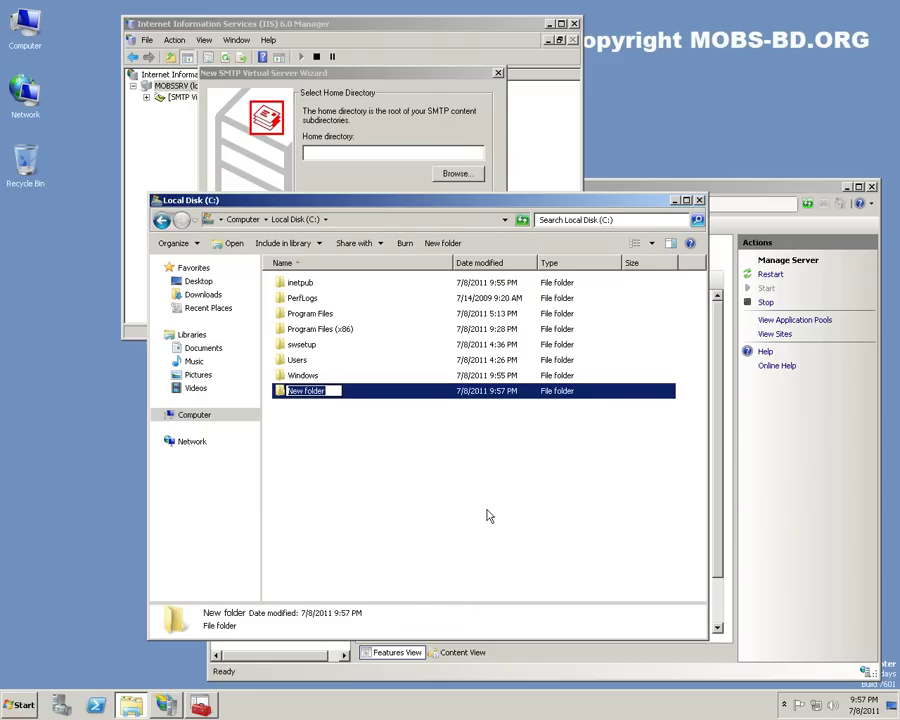
{"action": "type", "text": "Mails"}
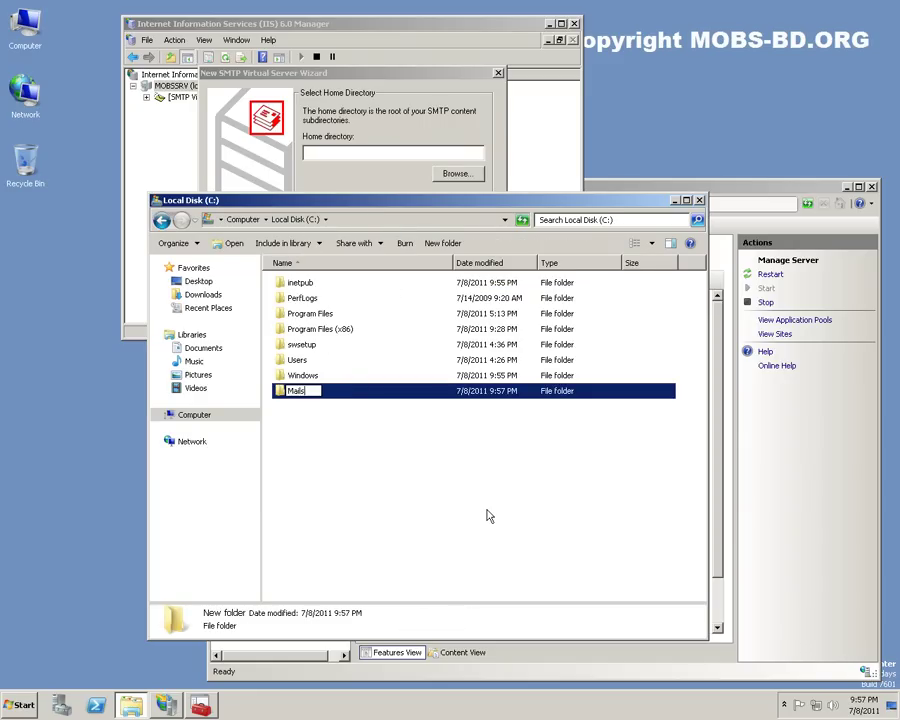
{"action": "key", "text": "BackSpace"}
{"action": "key", "text": "BackSpace"}
{"action": "key", "text": "BackSpace"}
{"action": "type", "text": "SM"}
{"action": "key", "text": "Return"}
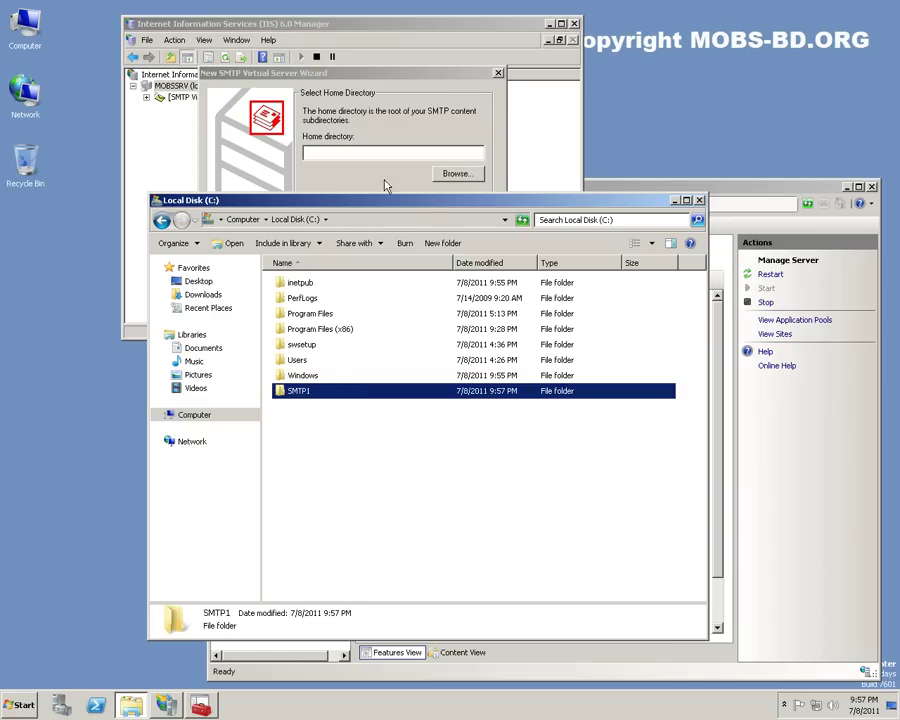
Step: Reopen the folder chooser and set C:\SMTP1 as the home directory
{"action": "left_click", "coordinate": [457, 173]}
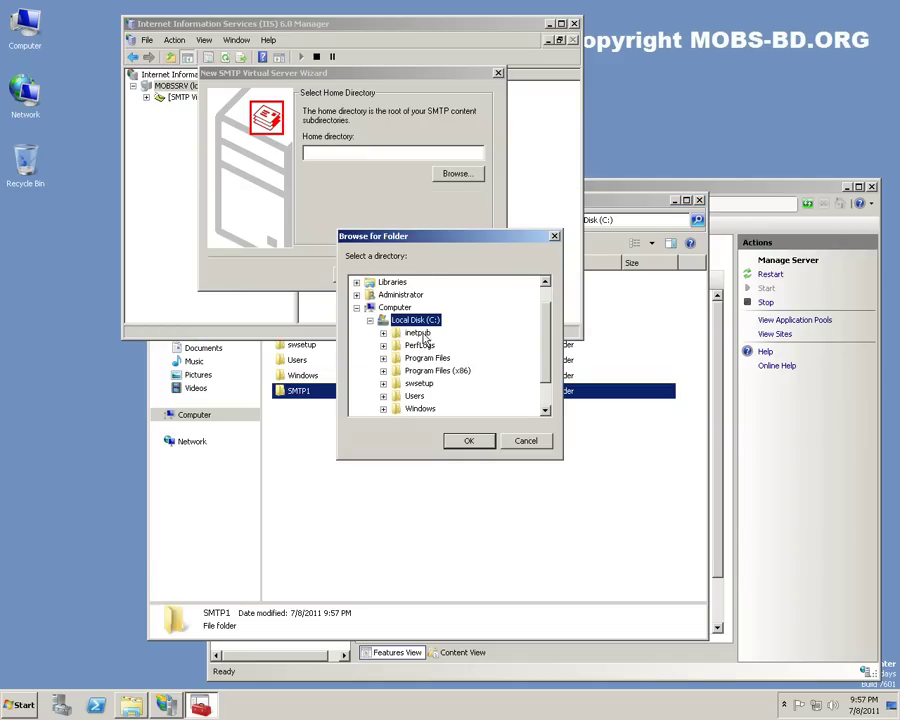
{"action": "key", "text": "Escape"}
{"action": "left_click", "coordinate": [457, 174]}
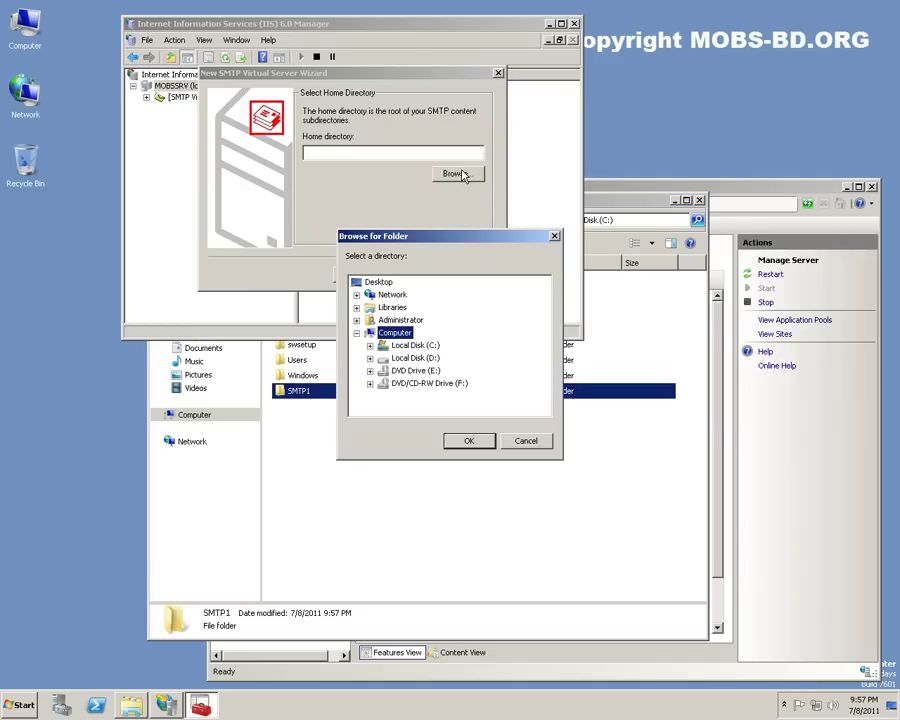
{"action": "double_click", "coordinate": [408, 346]}
{"action": "left_click", "coordinate": [415, 370]}
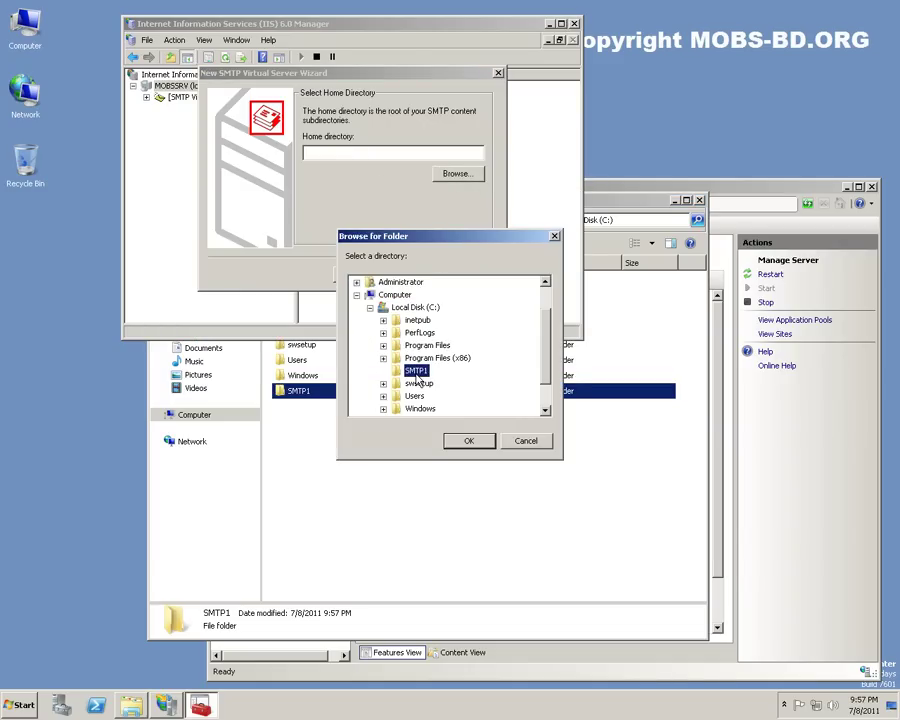
{"action": "left_click", "coordinate": [468, 440]}
Step: Enter mobs-bd.org as the default domain and finish the wizard
{"action": "left_click", "coordinate": [411, 274]}
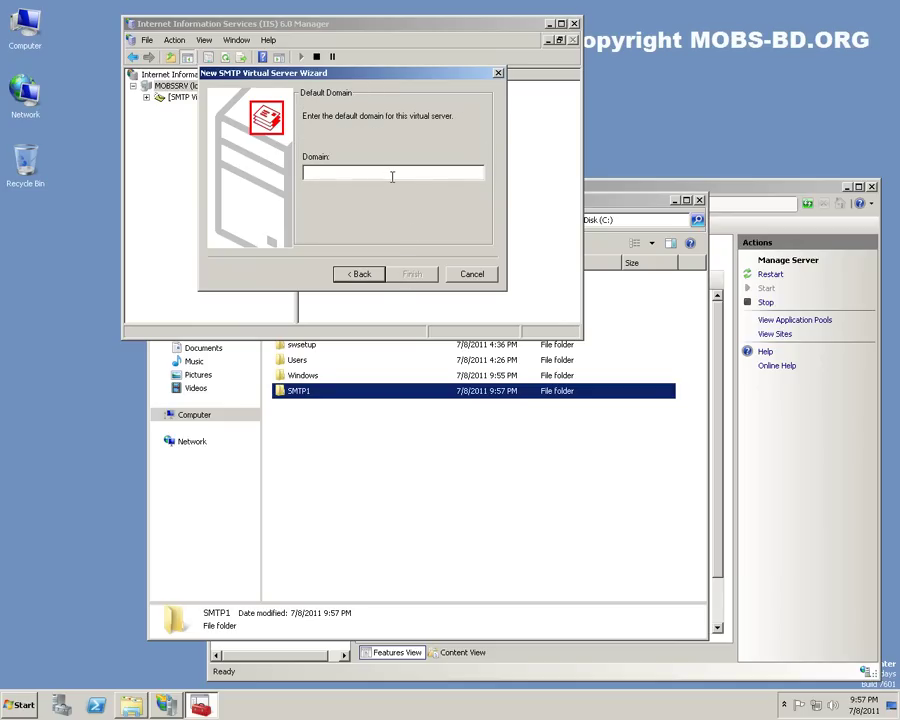
{"action": "type", "text": "mobs"}
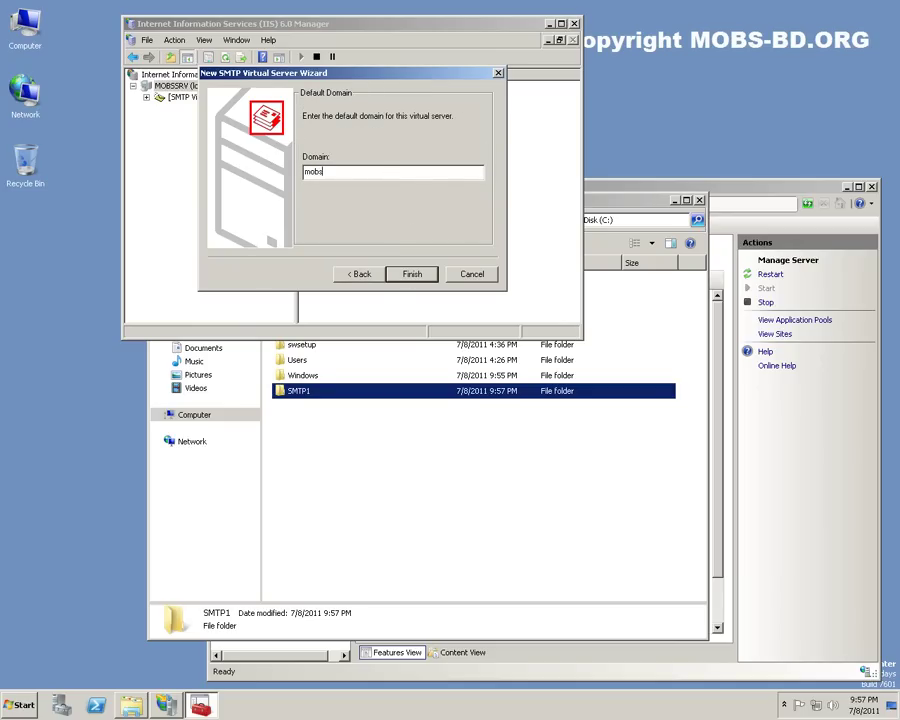
{"action": "type", "text": "srv."}
{"action": "key", "text": "BackSpace"}
{"action": "key", "text": "BackSpace"}
{"action": "key", "text": "BackSpace"}
{"action": "type", "text": "-bd.org"}
{"action": "key", "text": "Return"}
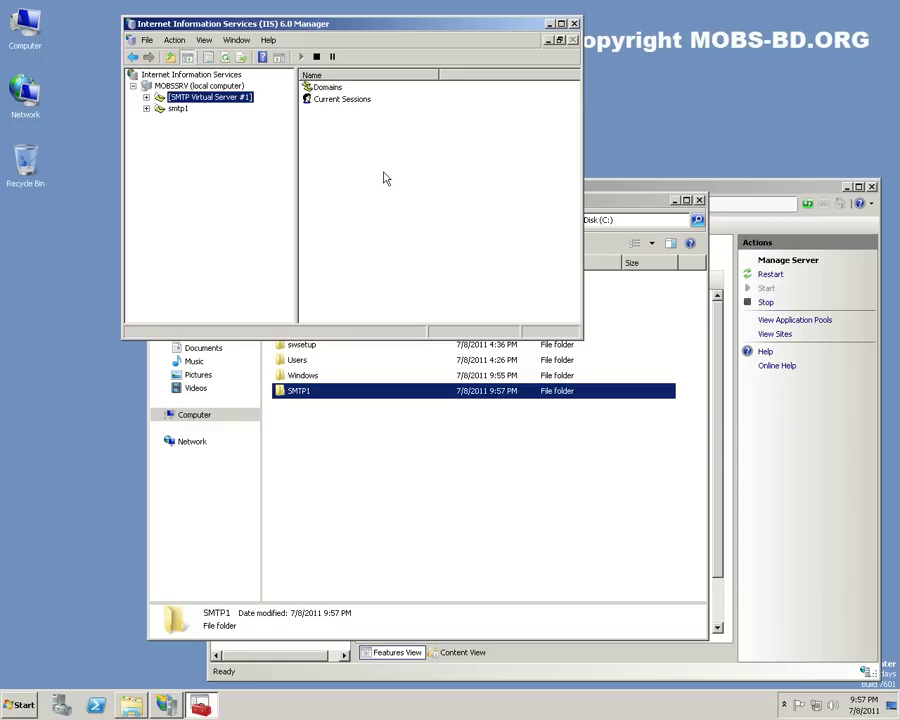
Step: Open smtp1 Properties, closing the Explorer and IIS 7 Manager windows behind it
{"action": "left_click", "coordinate": [177, 109]}
{"action": "right_click", "coordinate": [174, 111]}
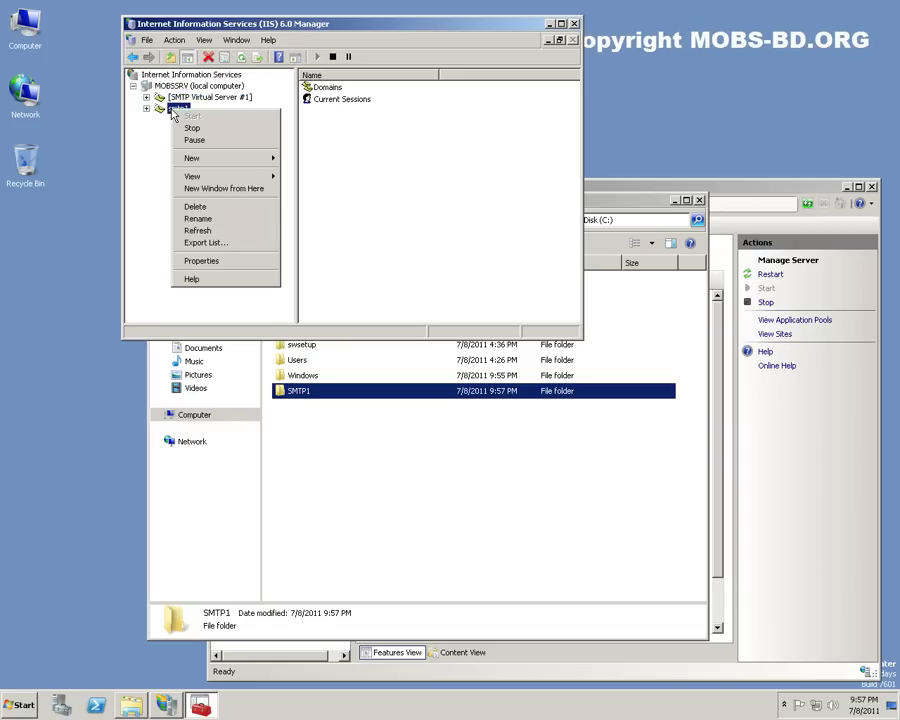
{"action": "left_click", "coordinate": [220, 260]}
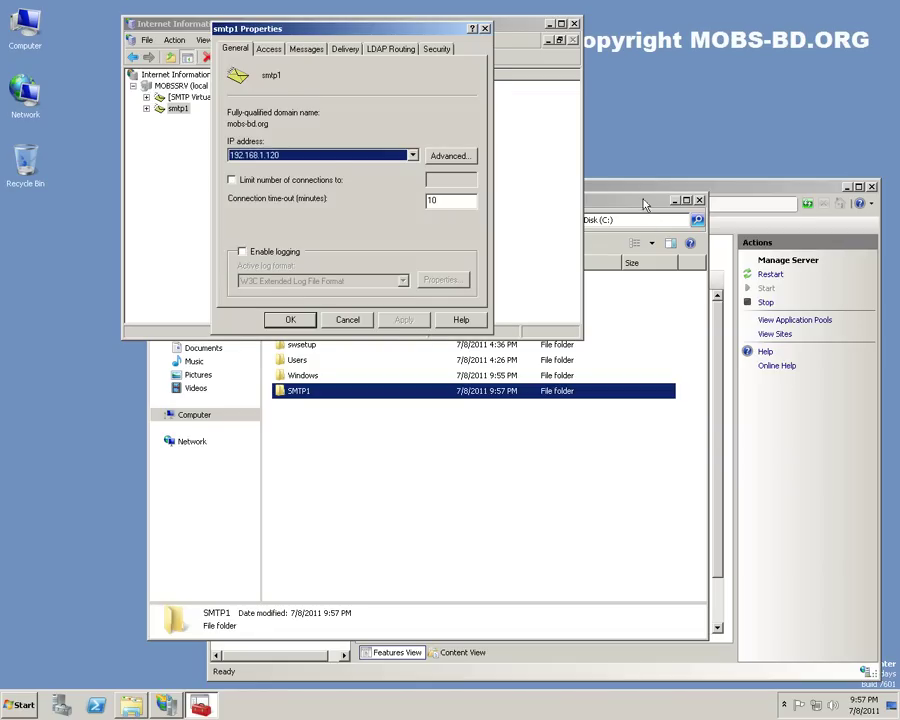
{"action": "left_click_drag", "start_coordinate": [368, 28], "coordinate": [195, 155]}
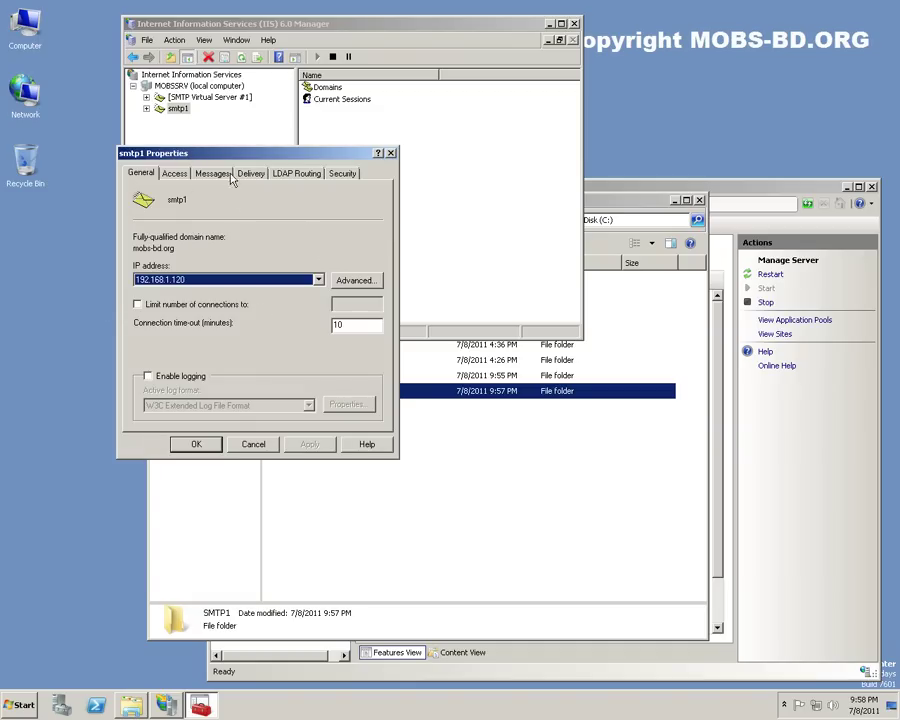
{"action": "left_click", "coordinate": [699, 200]}
{"action": "left_click", "coordinate": [872, 187]}
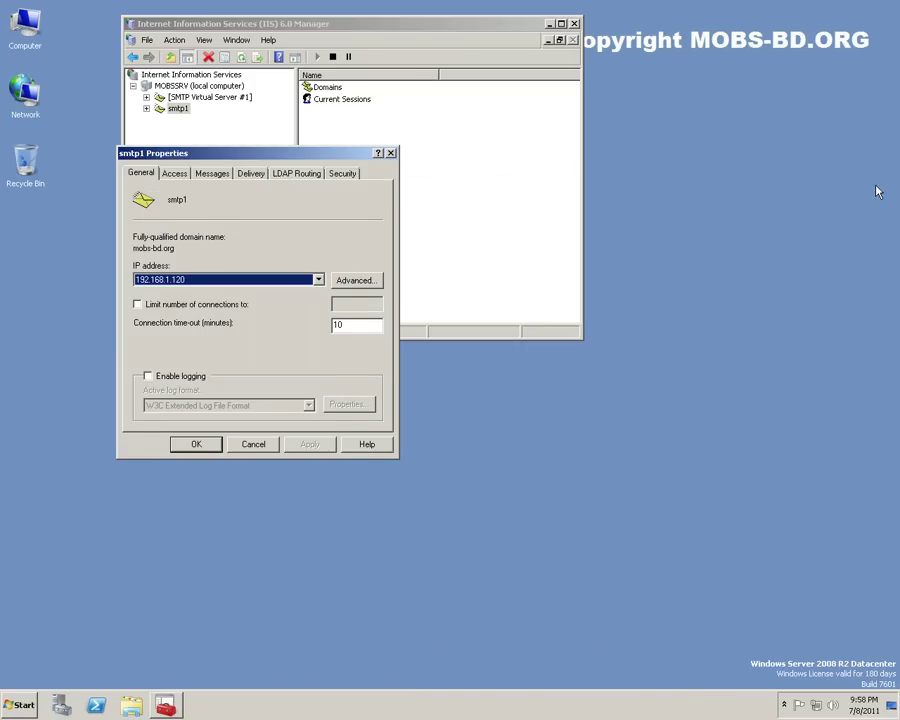
{"action": "left_click", "coordinate": [241, 158]}
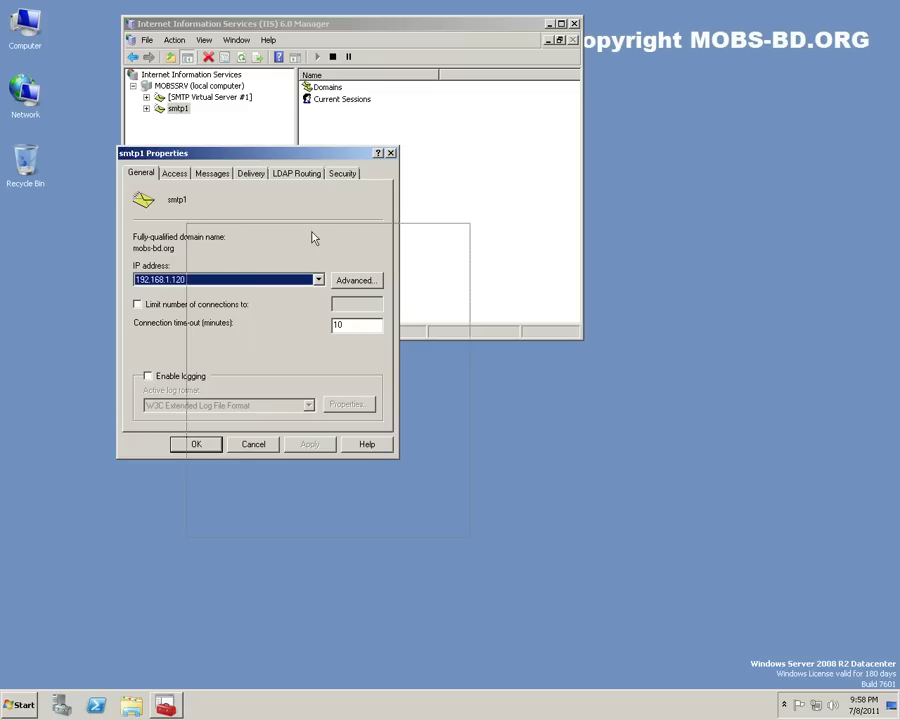
{"action": "left_click_drag", "start_coordinate": [167, 352], "coordinate": [500, 160]}
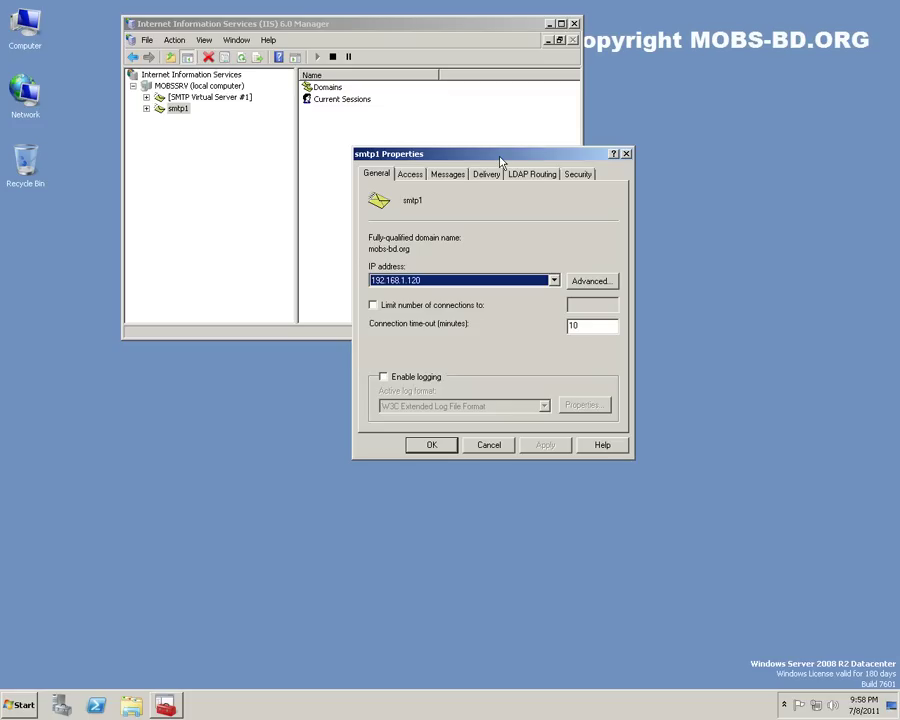
Step: Limit connections to 100 and enable W3C Extended logging, then view advanced identities
{"action": "left_click", "coordinate": [373, 305]}
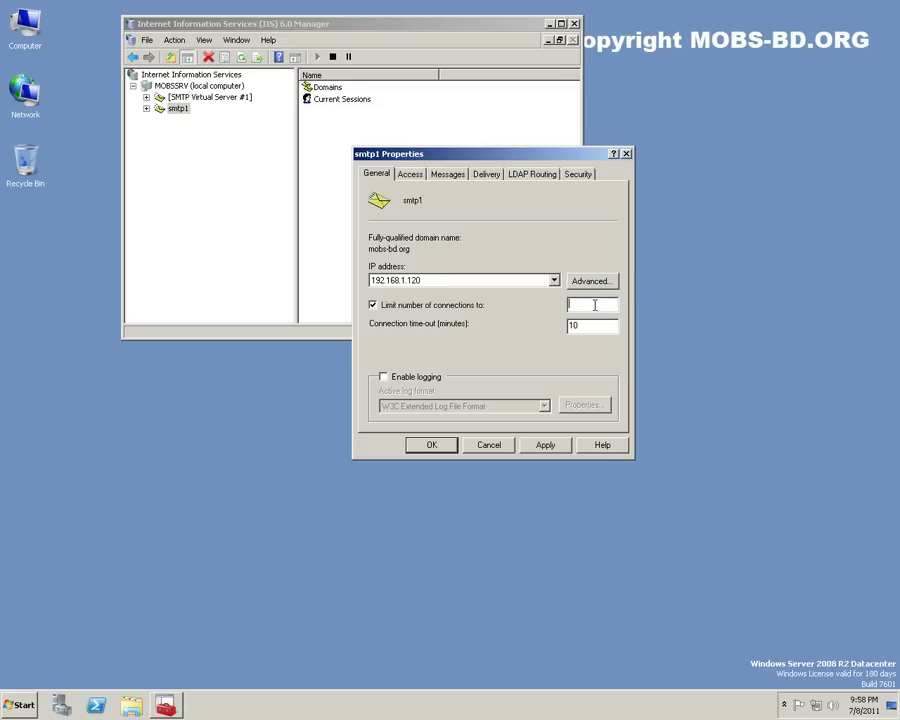
{"action": "type", "text": "100"}
{"action": "left_click", "coordinate": [383, 376]}
{"action": "left_click", "coordinate": [543, 406]}
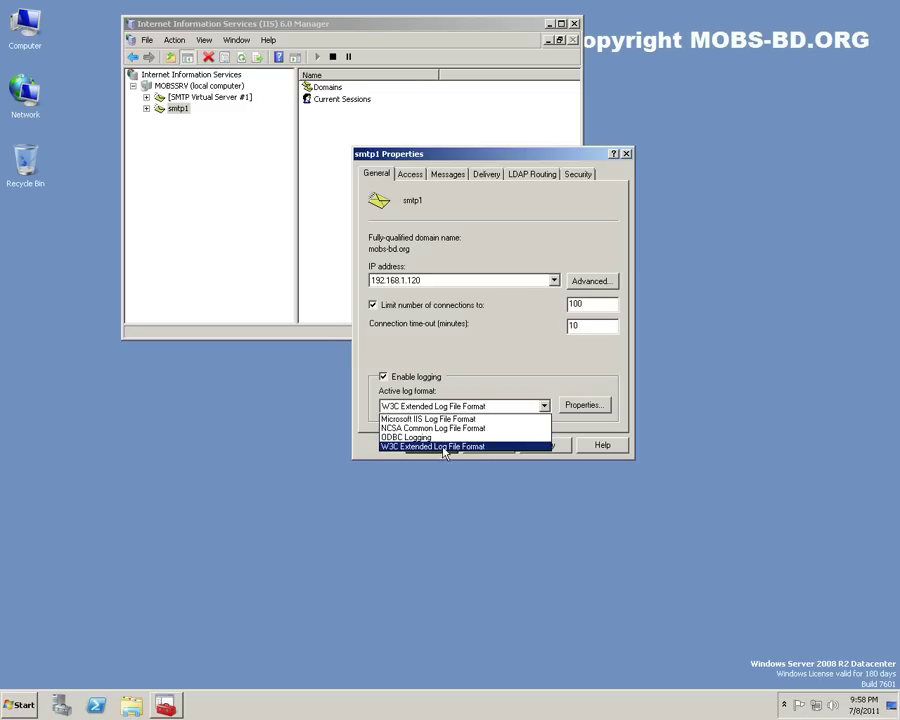
{"action": "left_click", "coordinate": [527, 372]}
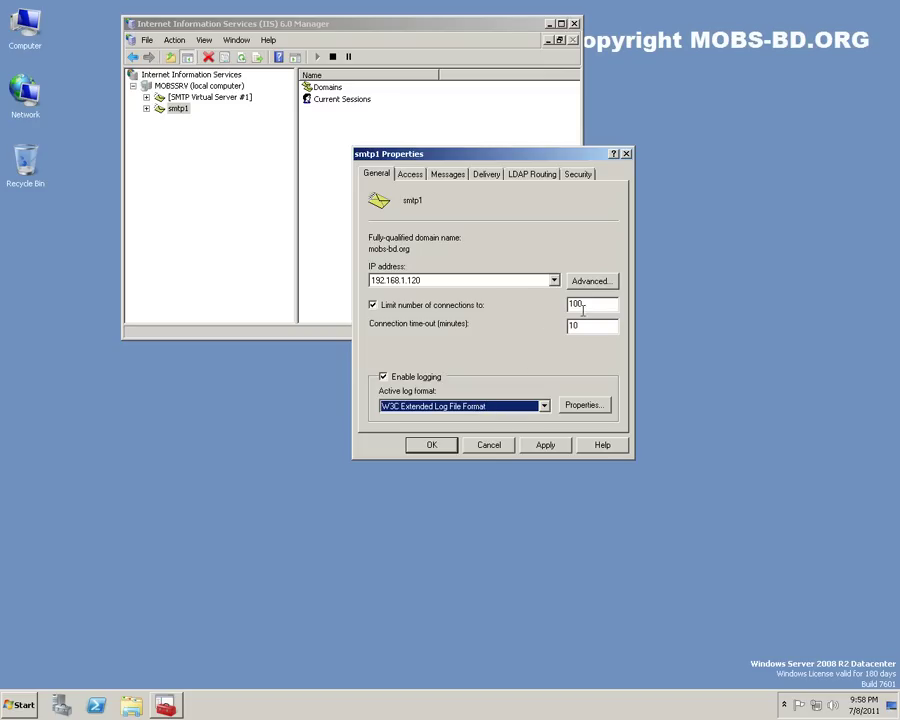
{"action": "left_click", "coordinate": [595, 281]}
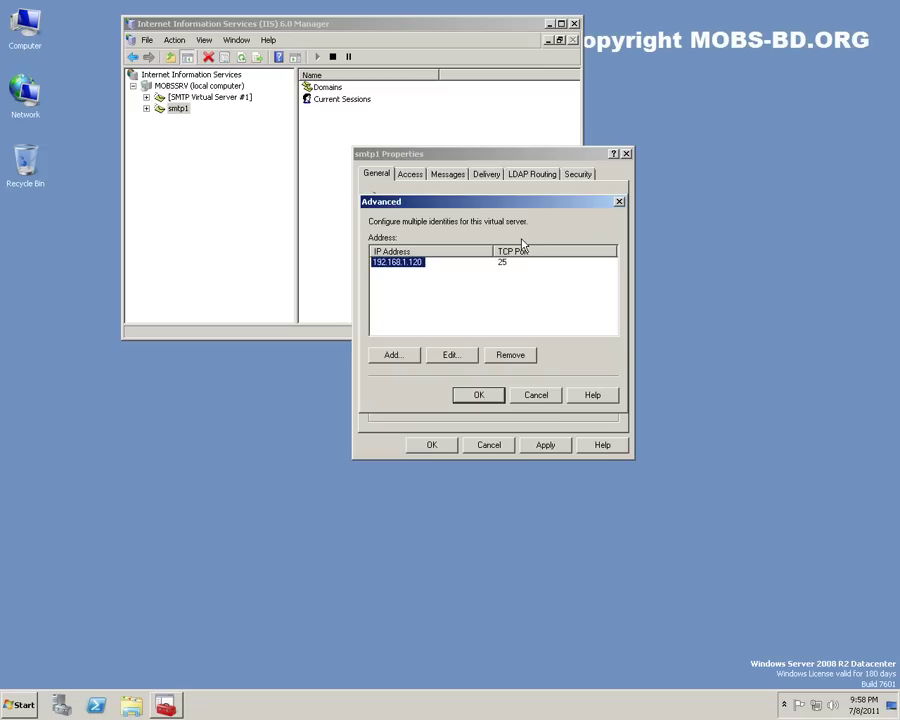
Step: Check the 192.168.1.120 identity on TCP port 25 and cancel both dialogs unchanged
{"action": "left_click", "coordinate": [450, 362]}
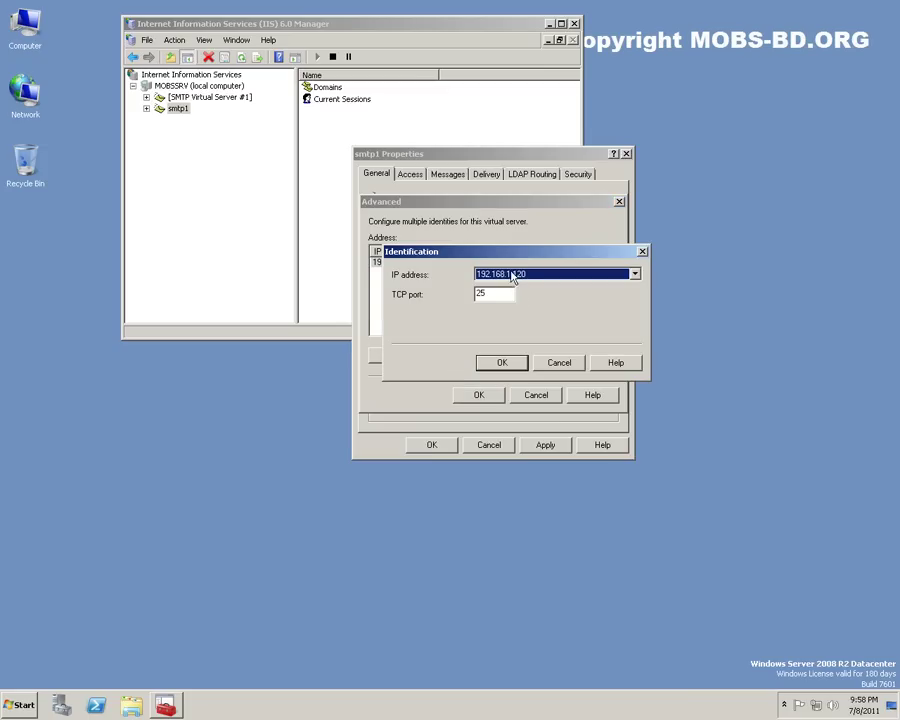
{"action": "left_click_drag", "start_coordinate": [500, 290], "coordinate": [440, 293]}
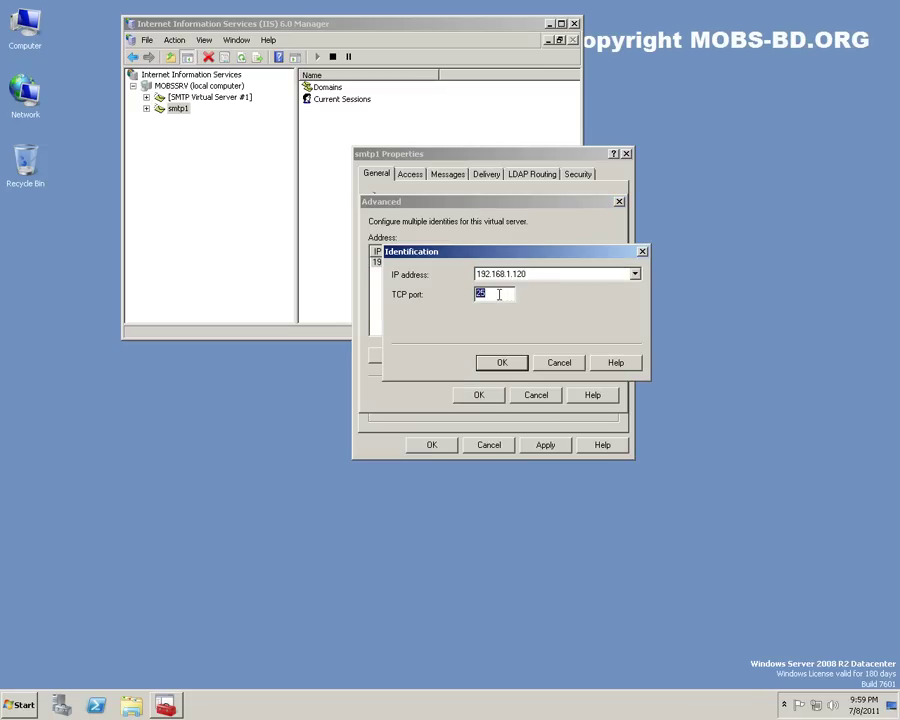
{"action": "left_click", "coordinate": [566, 364]}
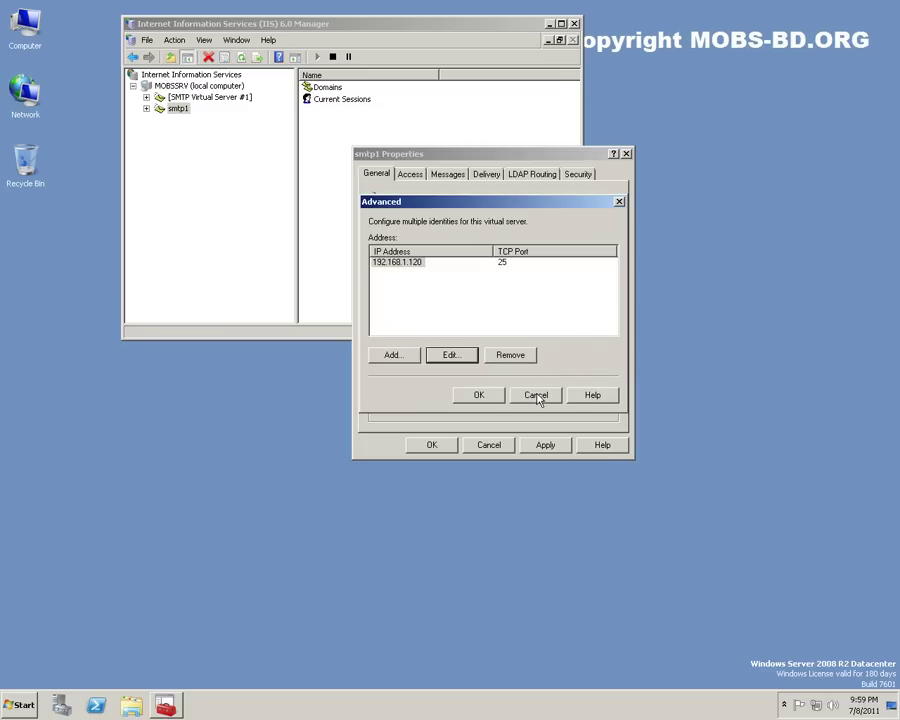
{"action": "left_click", "coordinate": [540, 395]}
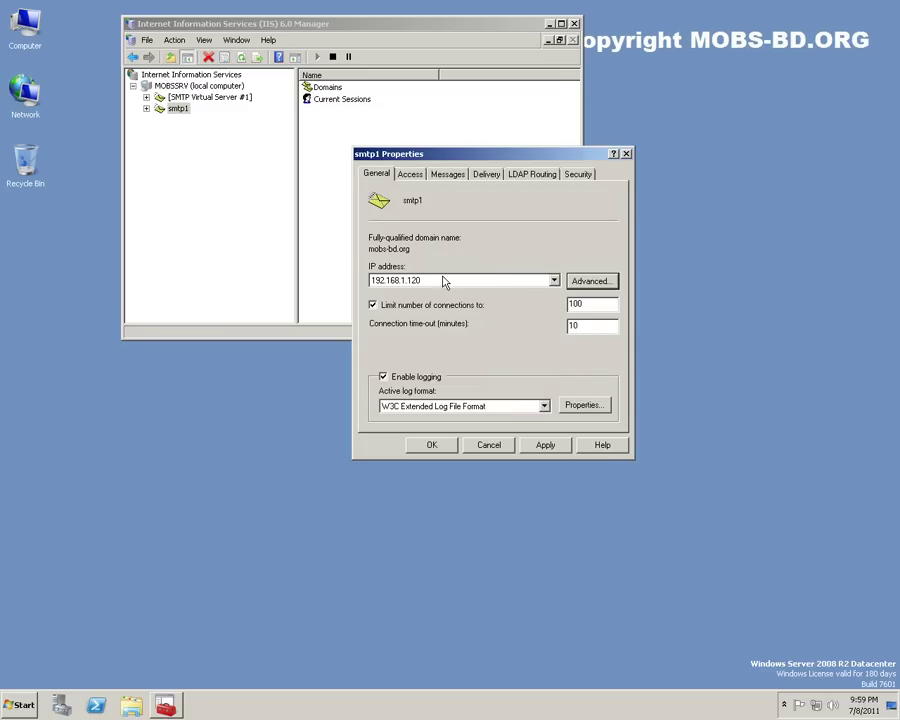
{"action": "left_click_drag", "start_coordinate": [410, 160], "coordinate": [406, 283]}
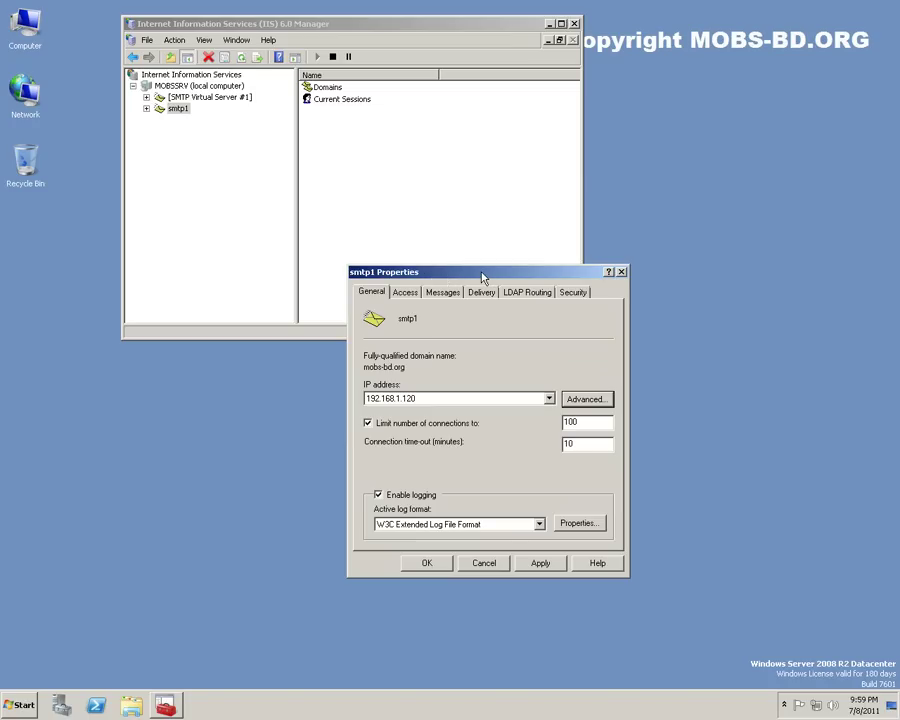
Step: Turn off anonymous access and try basic authentication with TLS and default domain mobs-bd.org
{"action": "left_click", "coordinate": [406, 293]}
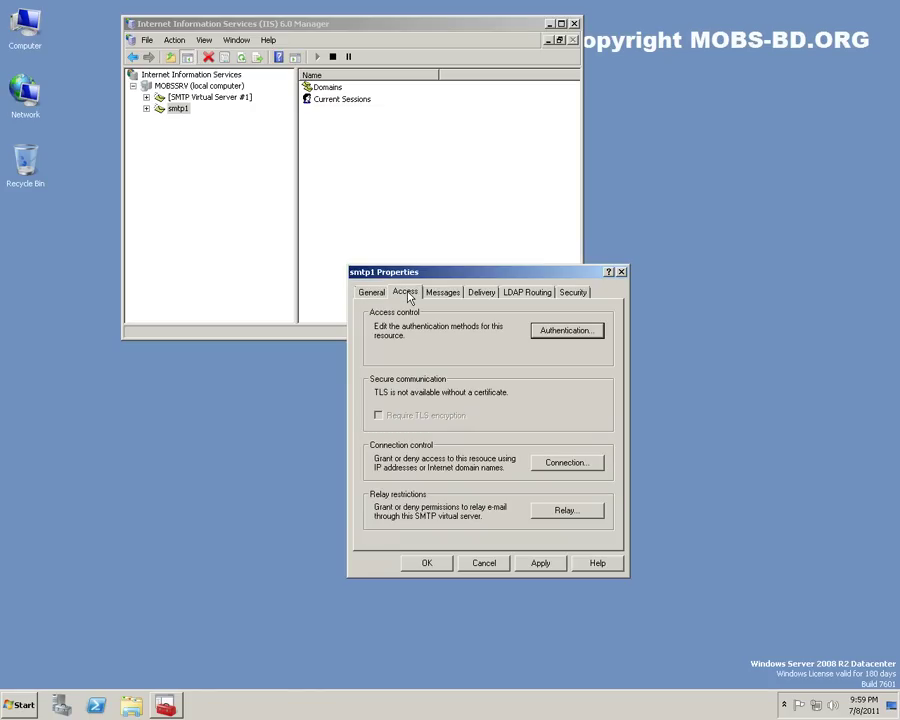
{"action": "left_click", "coordinate": [570, 335]}
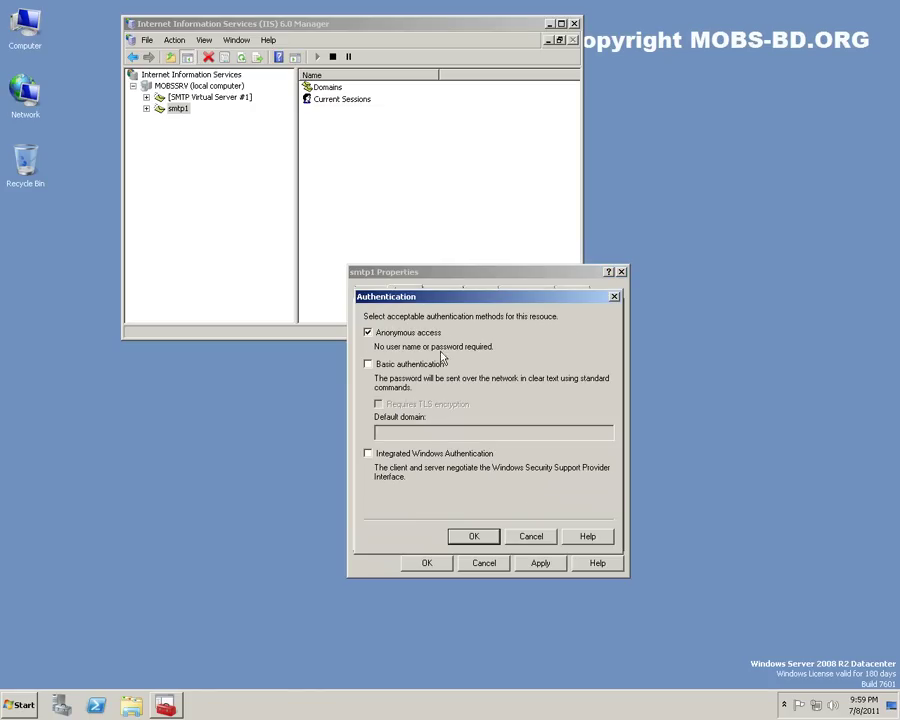
{"action": "left_click", "coordinate": [368, 333]}
{"action": "left_click", "coordinate": [368, 364]}
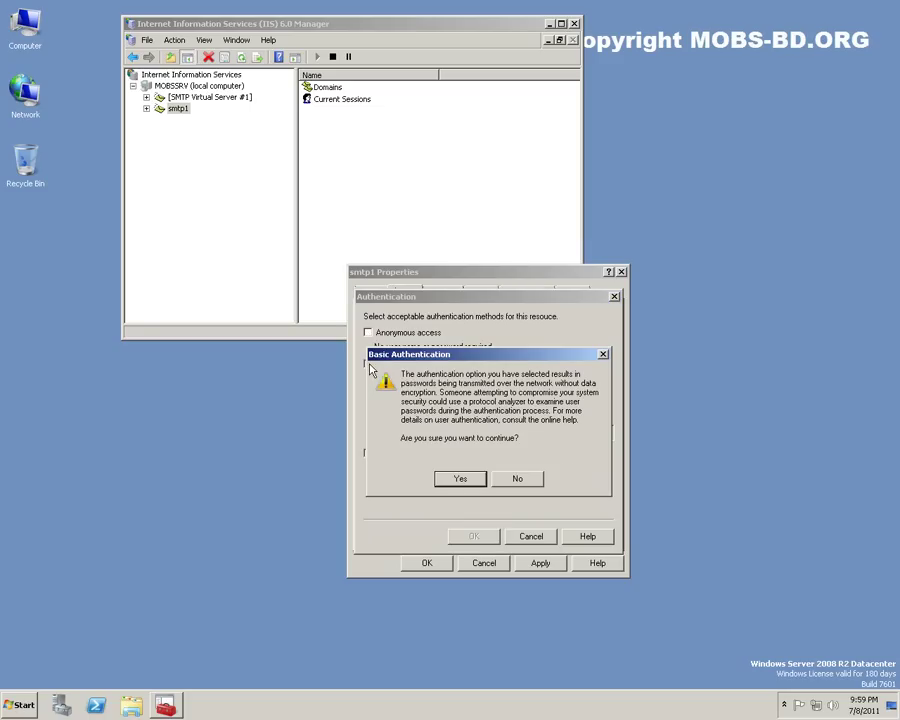
{"action": "left_click", "coordinate": [462, 480]}
{"action": "left_click", "coordinate": [379, 405]}
{"action": "type", "text": "mobs-bd.org"}
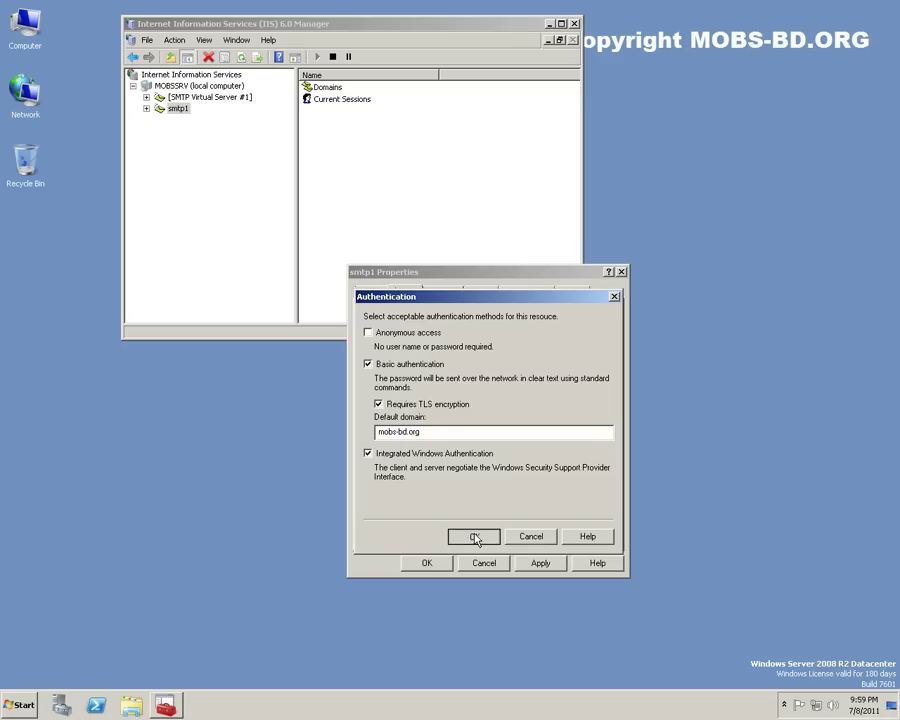
Step: After the invalid domain name error, switch TLS and basic authentication back off
{"action": "left_click", "coordinate": [475, 537]}
{"action": "left_click", "coordinate": [498, 390]}
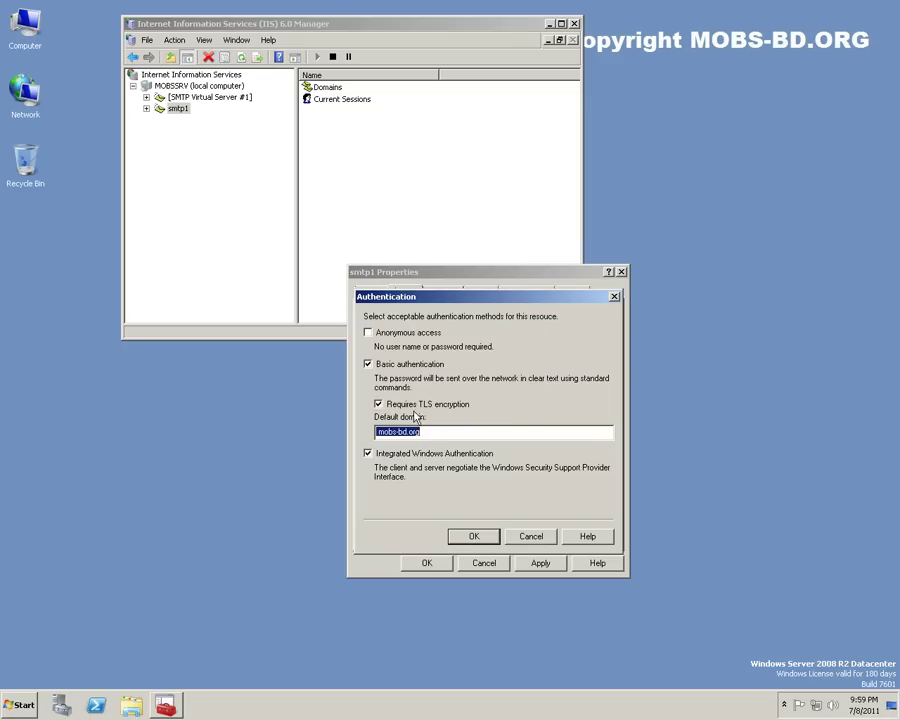
{"action": "left_click", "coordinate": [378, 404]}
{"action": "left_click", "coordinate": [368, 365]}
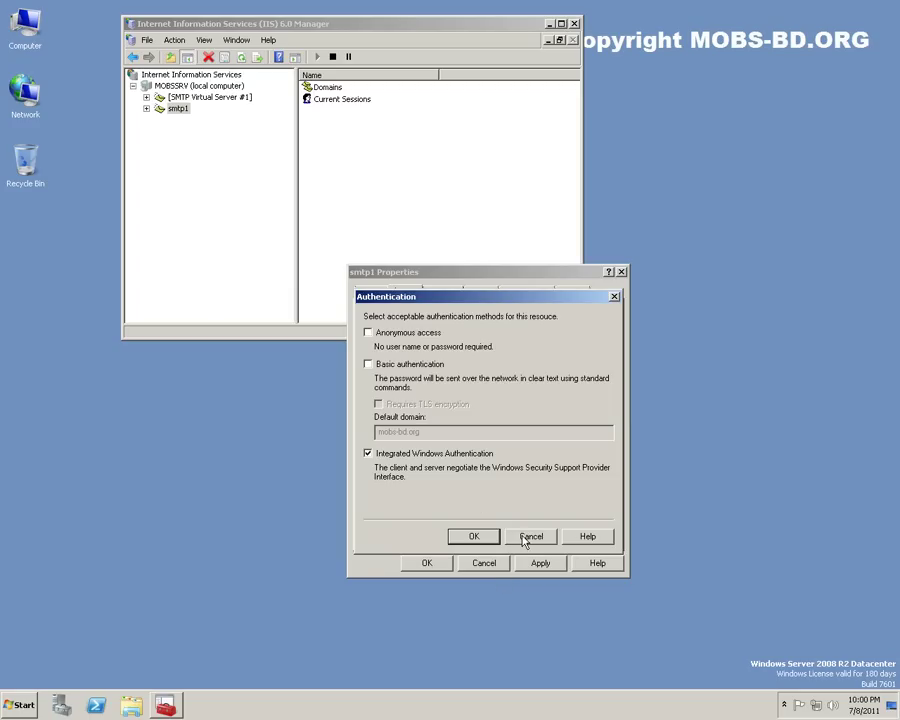
Step: Close Authentication and allow connections only from the granted computer 192.168.1.100
{"action": "left_click", "coordinate": [471, 537]}
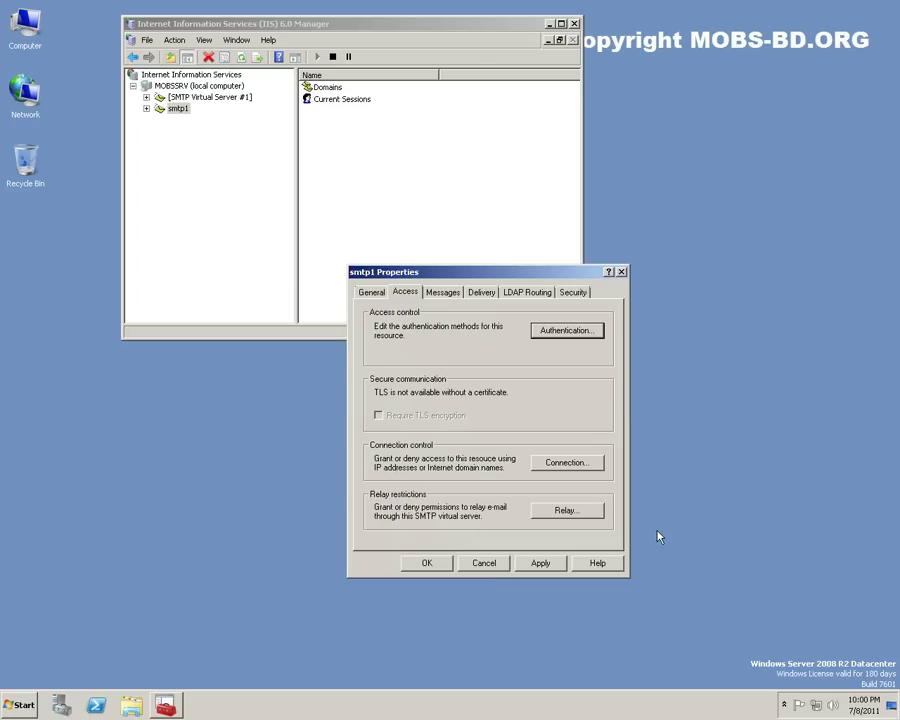
{"action": "left_click", "coordinate": [577, 465]}
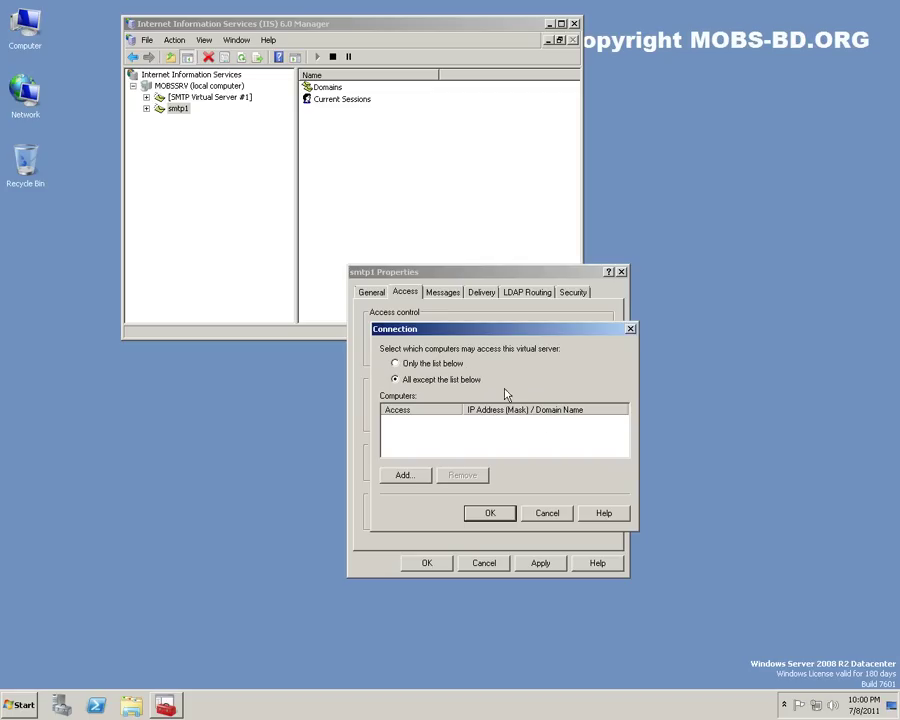
{"action": "left_click", "coordinate": [396, 363]}
{"action": "left_click", "coordinate": [404, 475]}
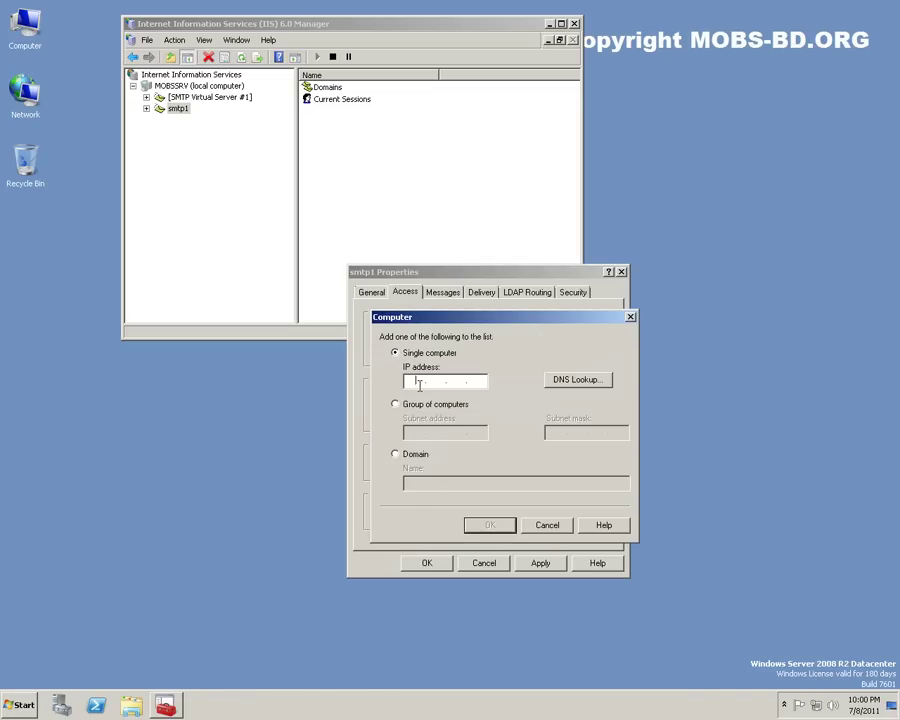
{"action": "type", "text": "192 . 168 . 1 . 100"}
{"action": "left_click", "coordinate": [491, 527]}
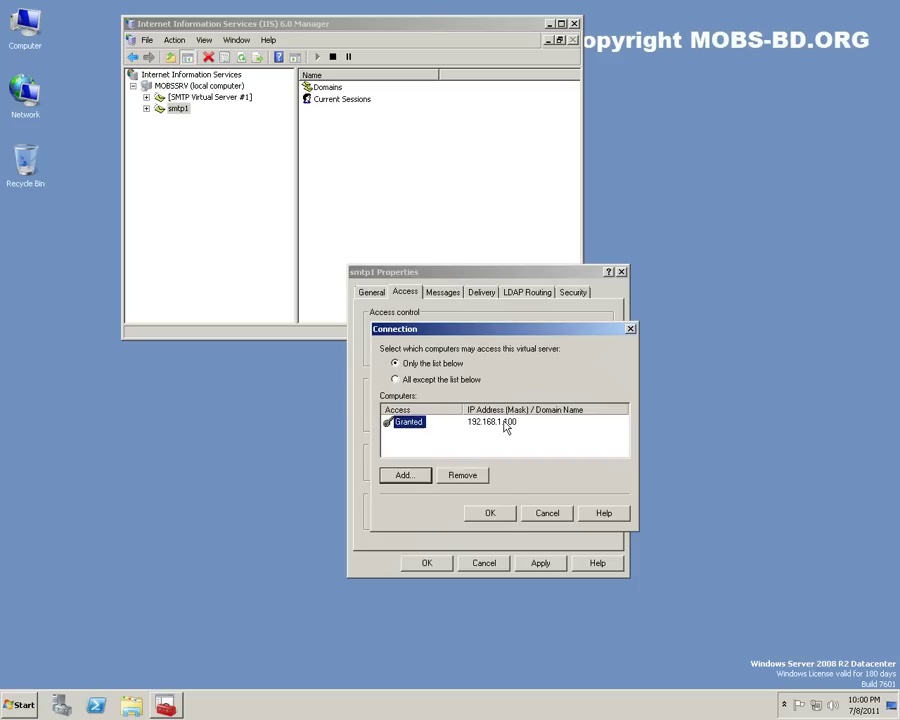
{"action": "left_click", "coordinate": [506, 427]}
{"action": "left_click", "coordinate": [420, 426]}
{"action": "left_click", "coordinate": [490, 515]}
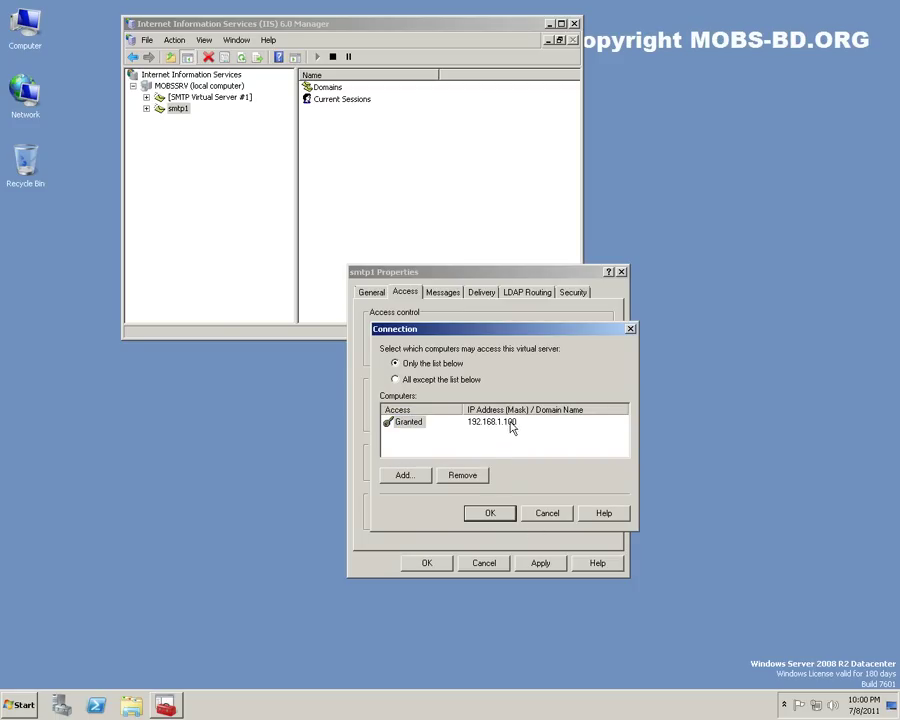
{"action": "left_click", "coordinate": [490, 515]}
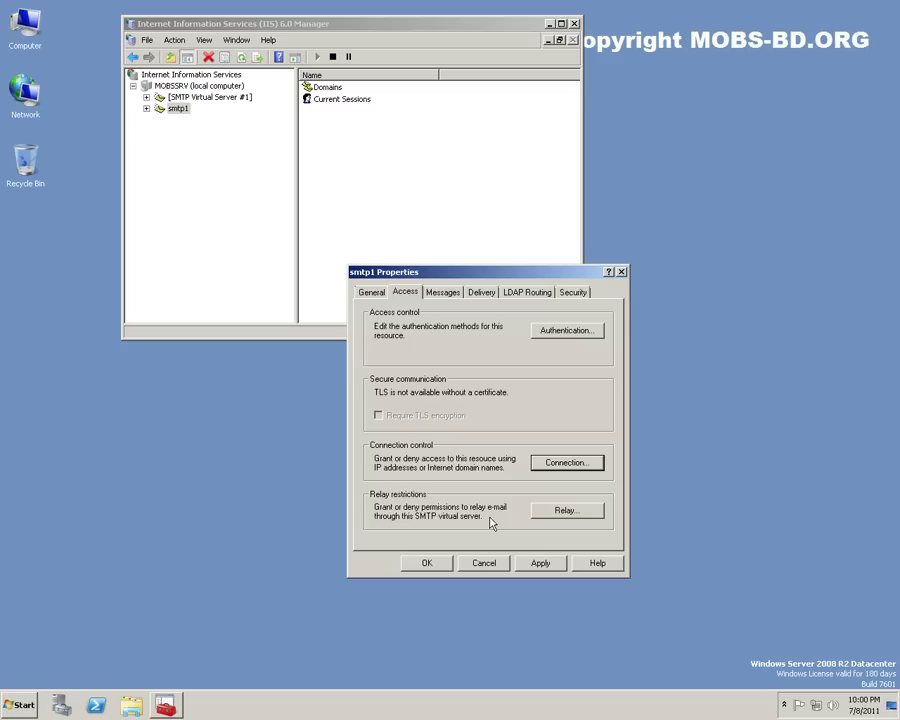
Step: In Relay Restrictions, add a mobs-bd.org domain entry to the relay list
{"action": "left_click", "coordinate": [568, 511]}
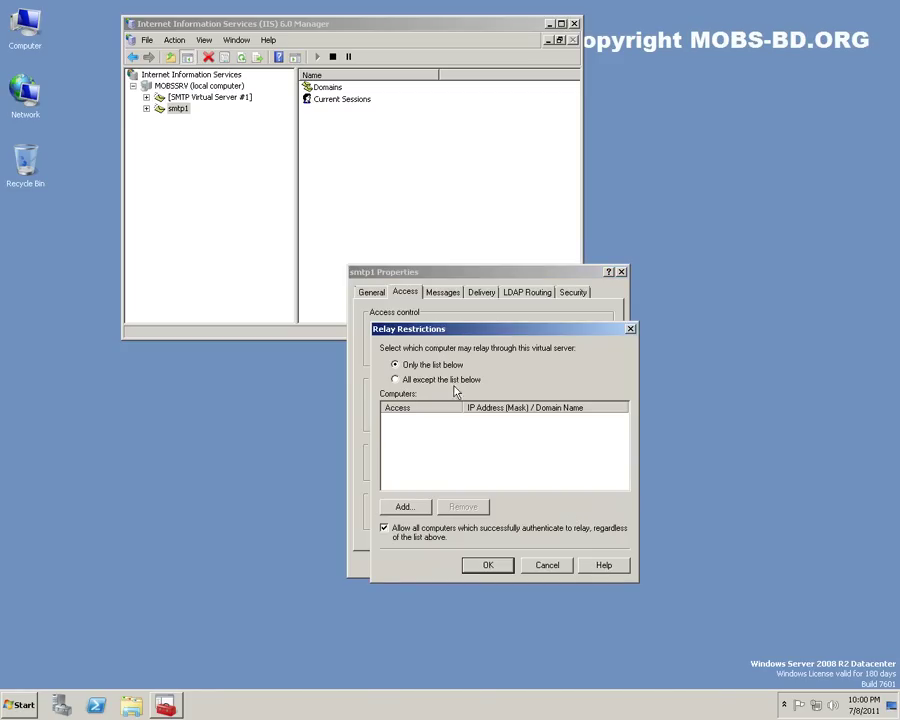
{"action": "left_click", "coordinate": [418, 507]}
{"action": "left_click", "coordinate": [394, 430]}
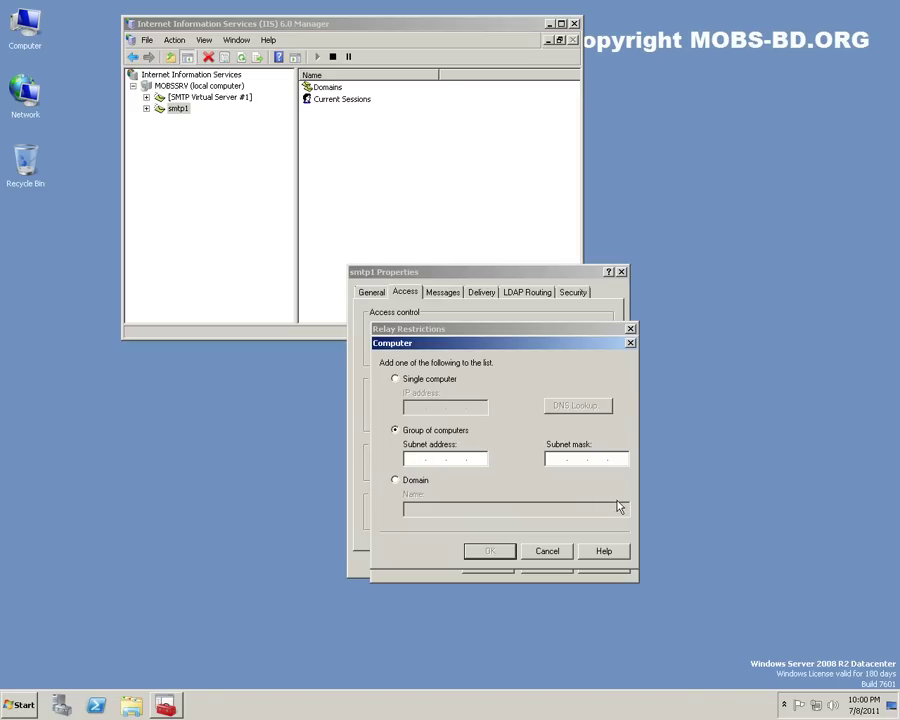
{"action": "left_click", "coordinate": [395, 480]}
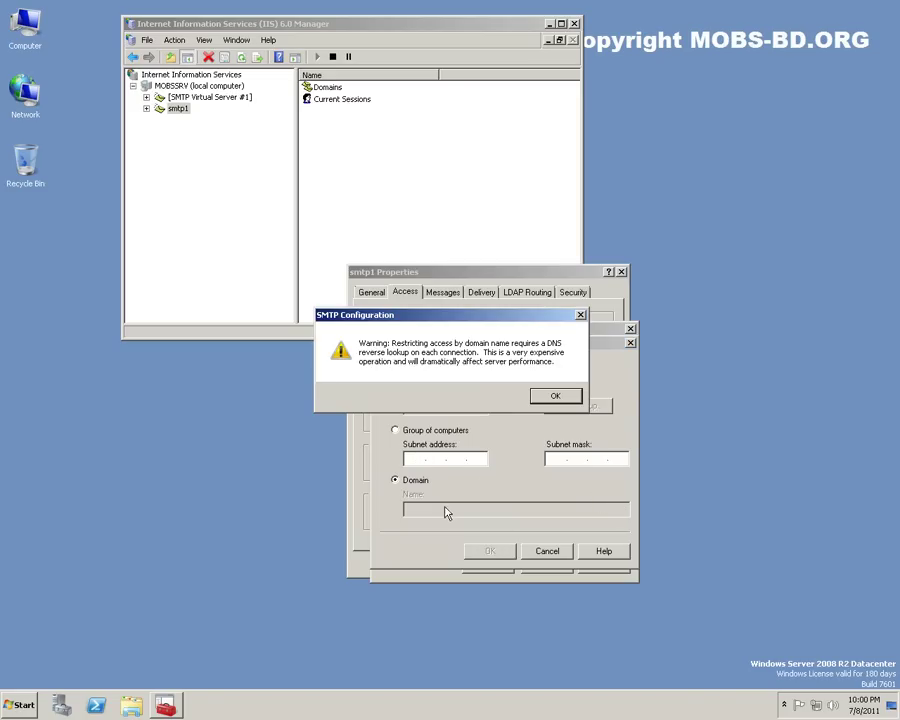
{"action": "left_click", "coordinate": [554, 398]}
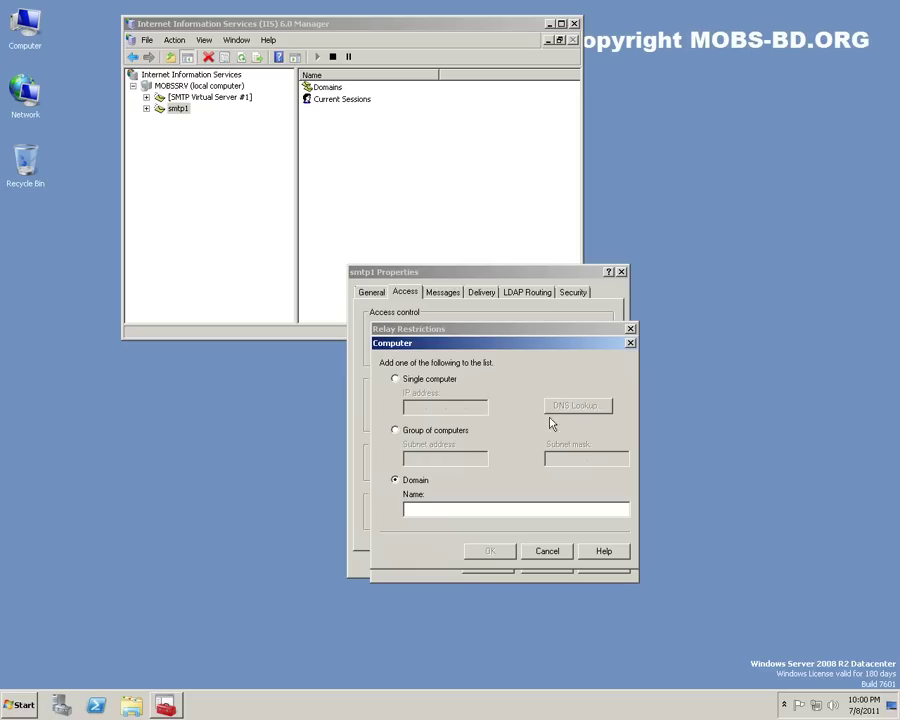
{"action": "left_click", "coordinate": [540, 512]}
{"action": "type", "text": "mobs-bd.org"}
{"action": "left_click", "coordinate": [488, 551]}
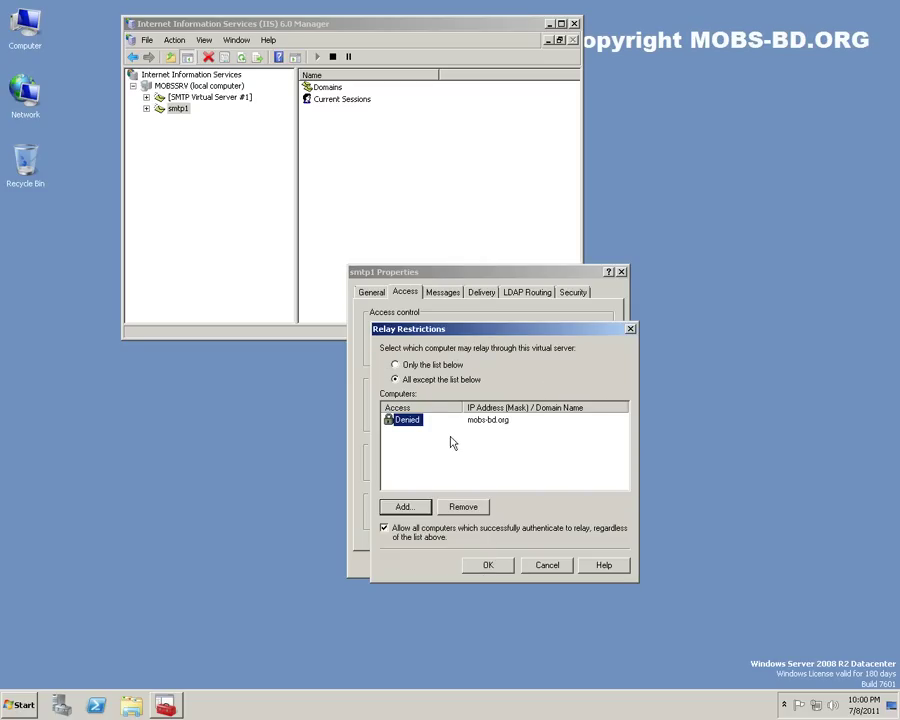
Step: Allow relaying only for listed computers, grant domain mobs-bd.org, and confirm Relay Restrictions
{"action": "left_click", "coordinate": [407, 364]}
{"action": "left_click", "coordinate": [418, 514]}
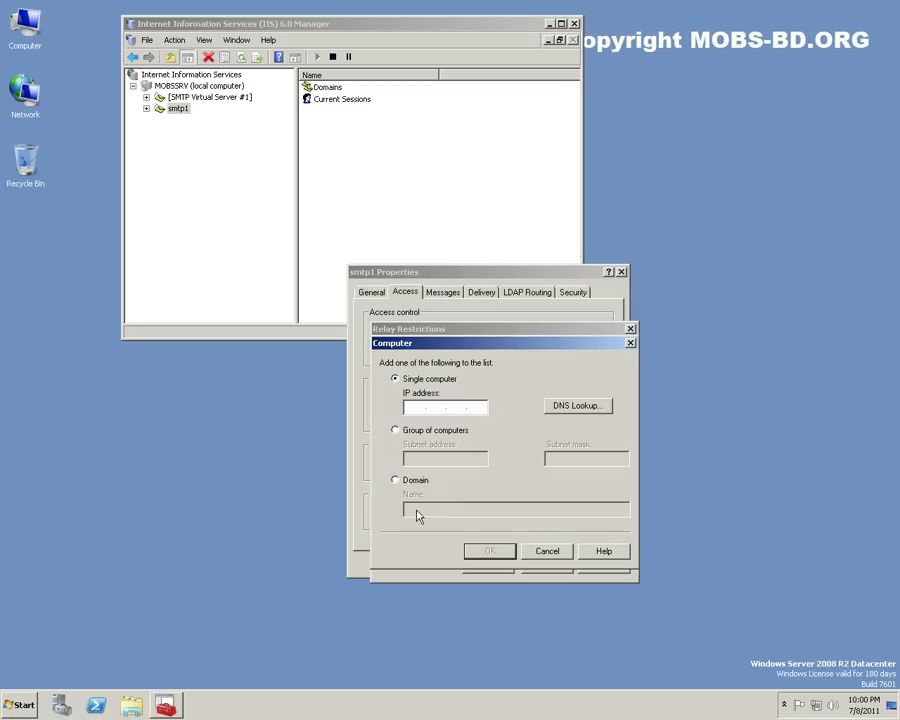
{"action": "left_click", "coordinate": [416, 480]}
{"action": "left_click", "coordinate": [438, 509]}
{"action": "type", "text": "mobs-bd.org"}
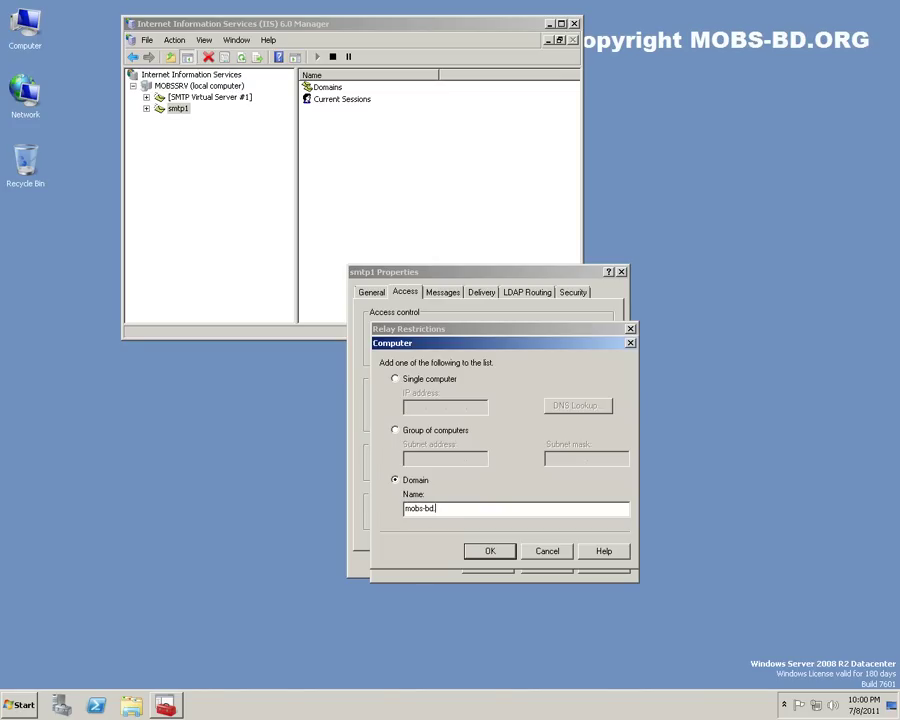
{"action": "left_click", "coordinate": [490, 555]}
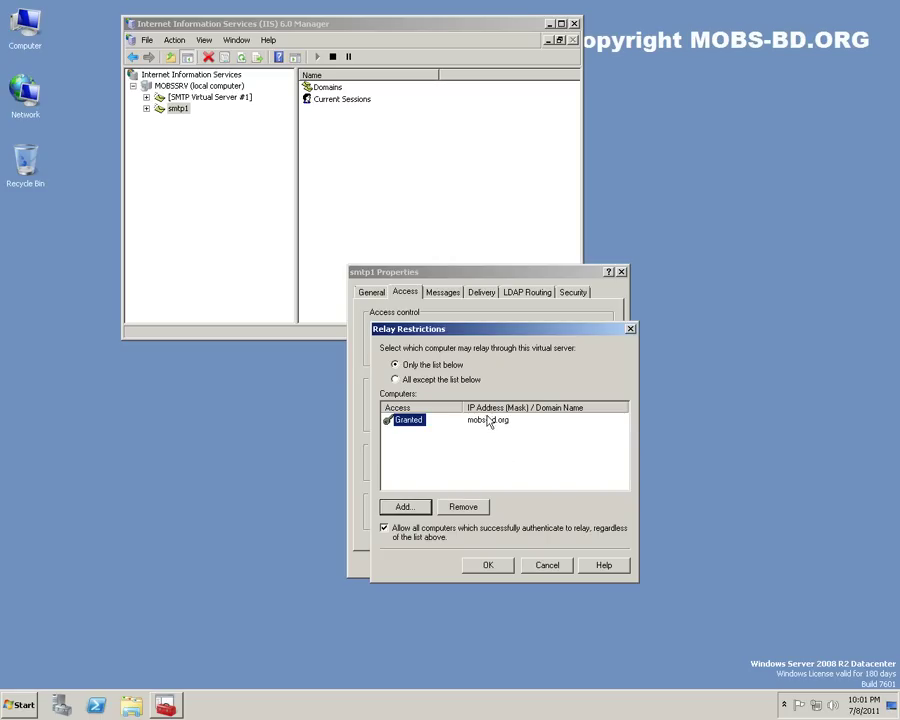
{"action": "left_click", "coordinate": [505, 566]}
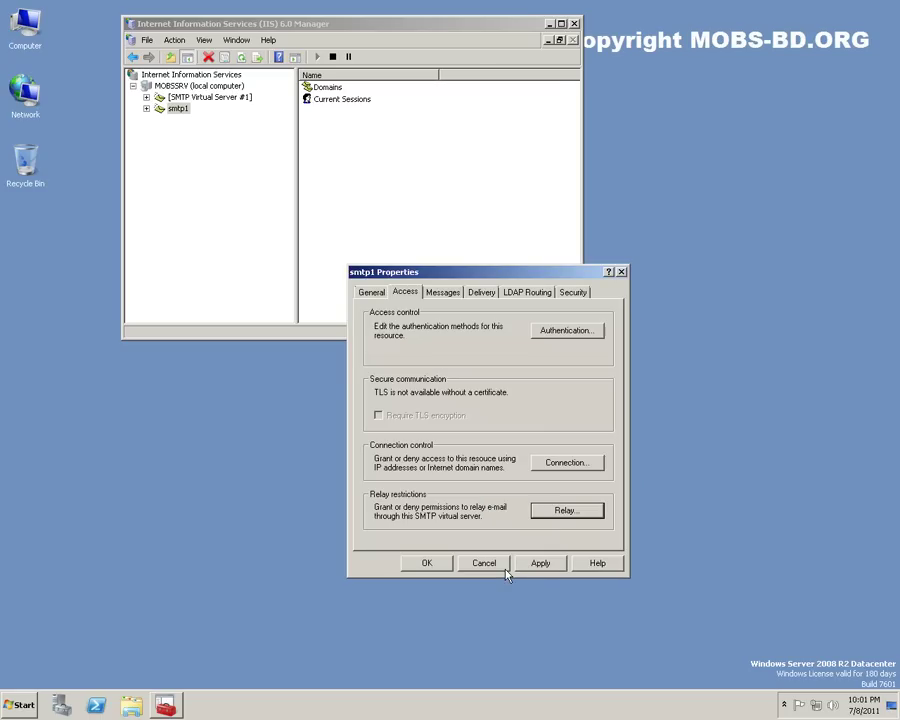
Step: Review smtp1's message limits, highlighting the 2048 KB message size value
{"action": "left_click", "coordinate": [443, 292]}
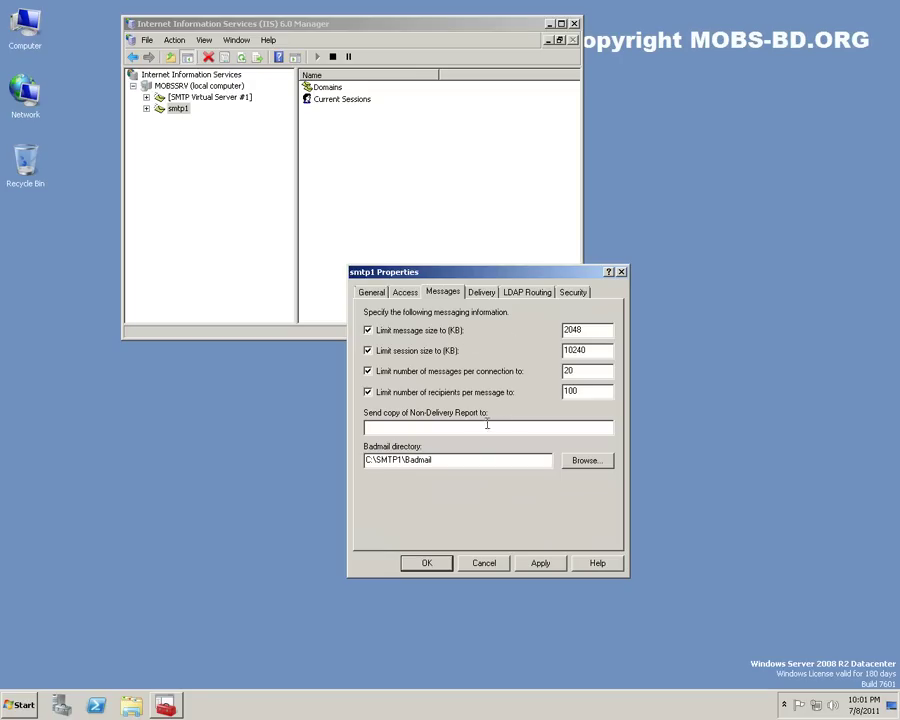
{"action": "left_click_drag", "start_coordinate": [596, 329], "coordinate": [519, 333]}
Step: Set outbound security to Integrated Windows Authentication as administrator, with the account password and TLS
{"action": "left_click", "coordinate": [484, 294]}
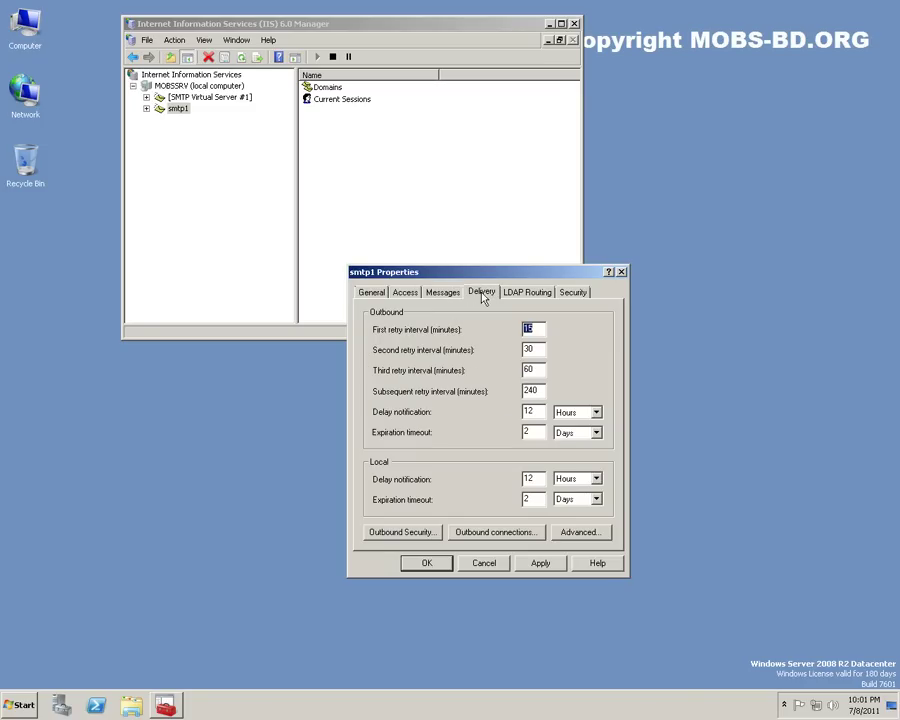
{"action": "left_click", "coordinate": [398, 532]}
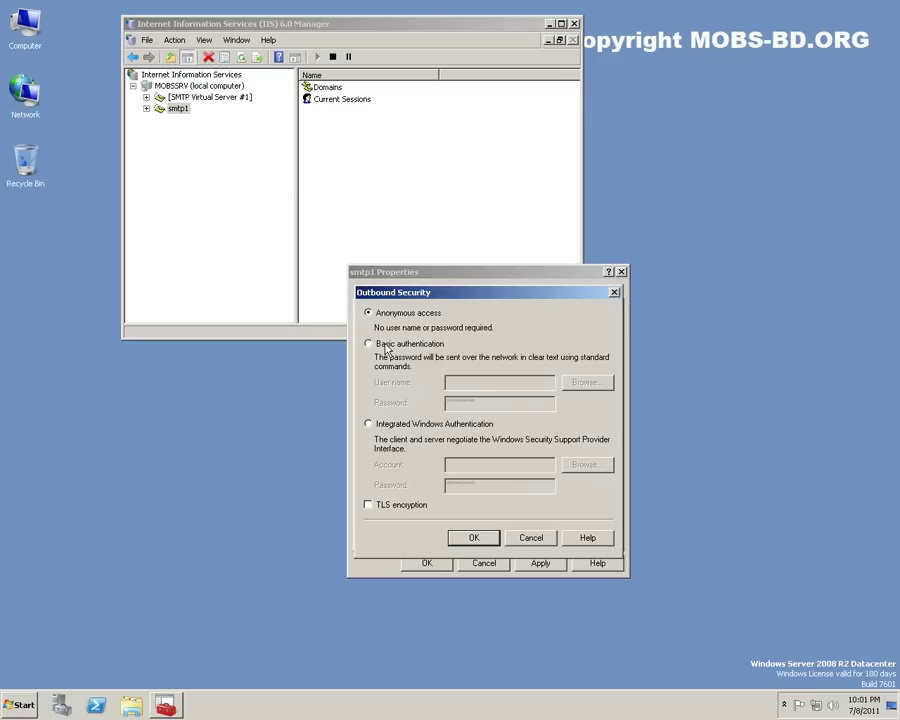
{"action": "left_click", "coordinate": [392, 425]}
{"action": "left_click", "coordinate": [501, 464]}
{"action": "type", "text": "adminis"}
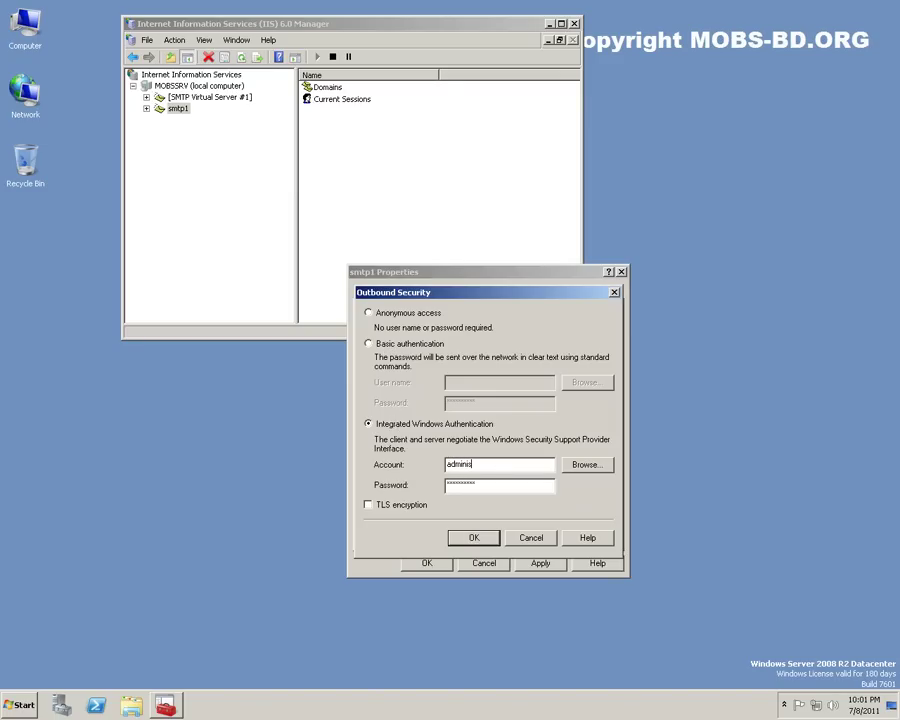
{"action": "type", "text": "trator"}
{"action": "key", "text": "Tab"}
{"action": "type", "text": "*******"}
{"action": "left_click", "coordinate": [370, 504]}
{"action": "left_click", "coordinate": [474, 537]}
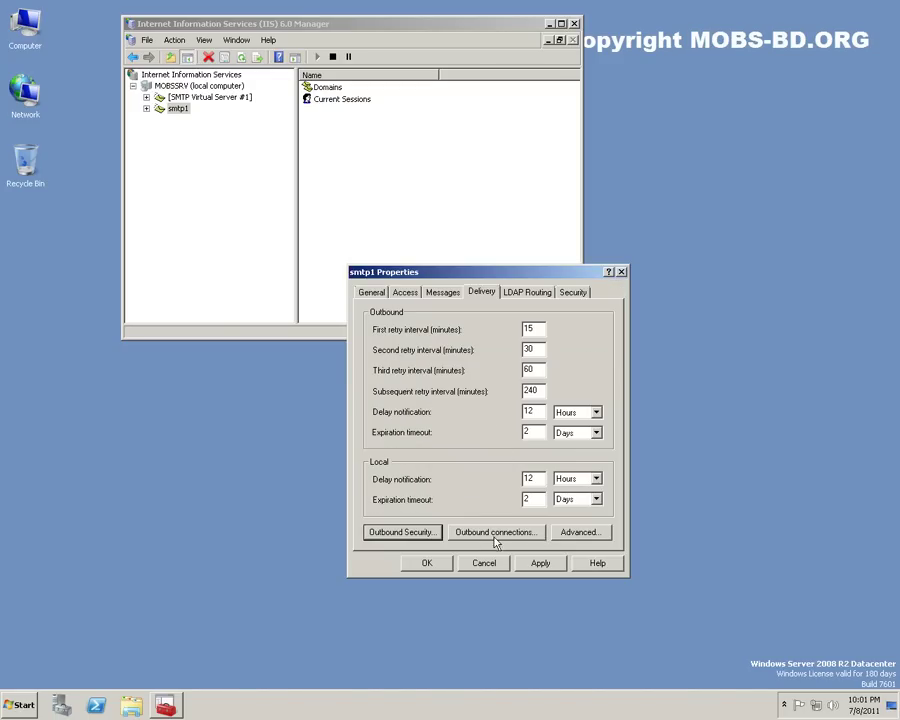
Step: Limit outbound connections to 1000 overall and 1000 per domain
{"action": "left_click", "coordinate": [476, 533]}
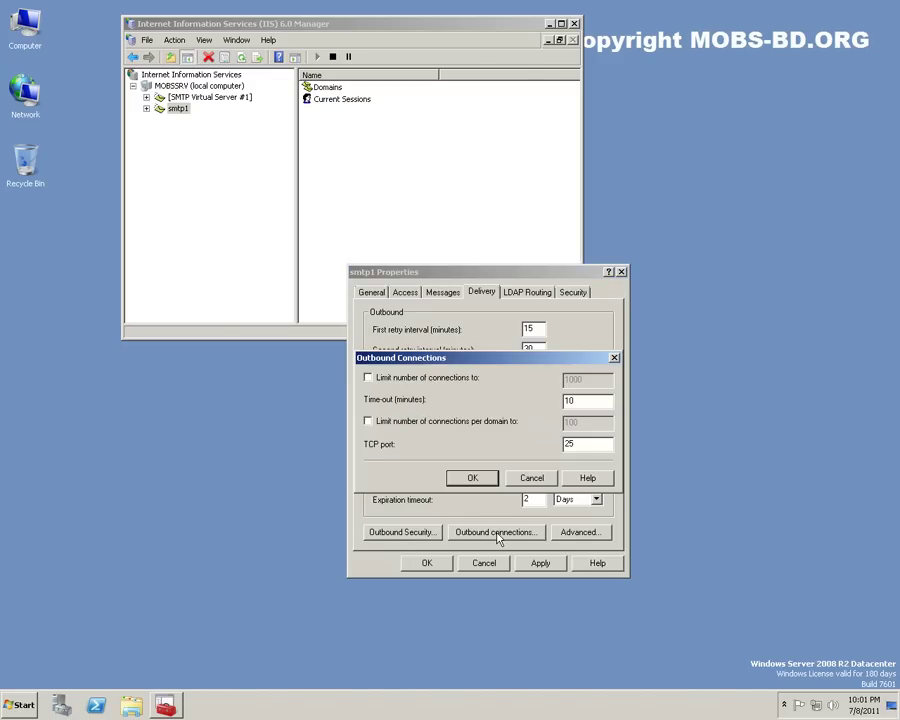
{"action": "left_click", "coordinate": [391, 381]}
{"action": "left_click", "coordinate": [393, 424]}
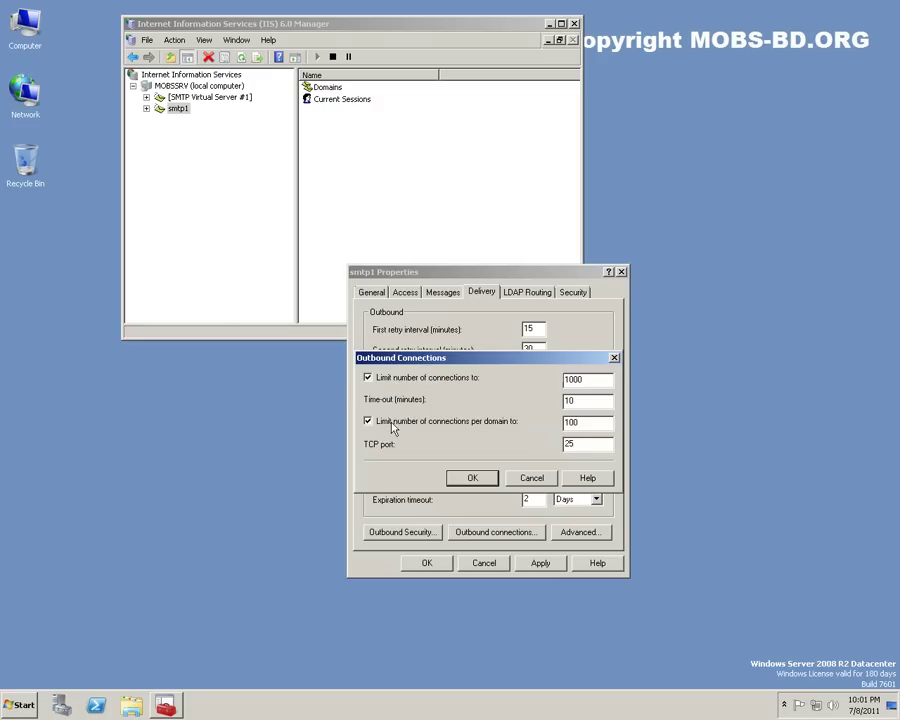
{"action": "double_click", "coordinate": [595, 423]}
{"action": "left_click", "coordinate": [593, 425]}
{"action": "type", "text": "0"}
{"action": "left_click", "coordinate": [474, 478]}
Step: Review advanced delivery settings (hop count 15) and close them unchanged
{"action": "left_click", "coordinate": [584, 532]}
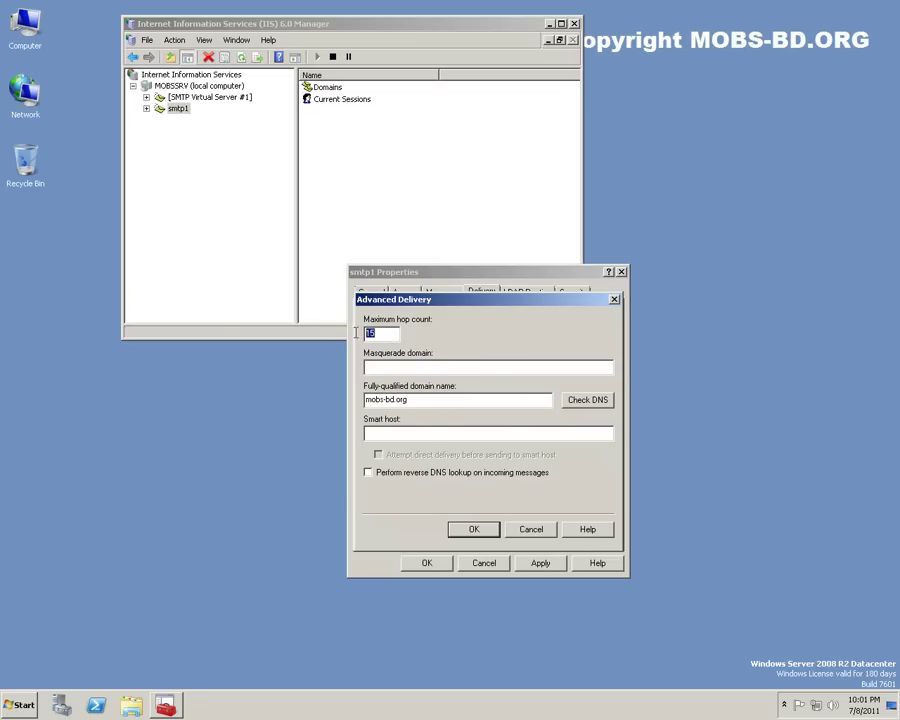
{"action": "left_click", "coordinate": [398, 335]}
{"action": "left_click", "coordinate": [390, 366]}
{"action": "left_click", "coordinate": [475, 531]}
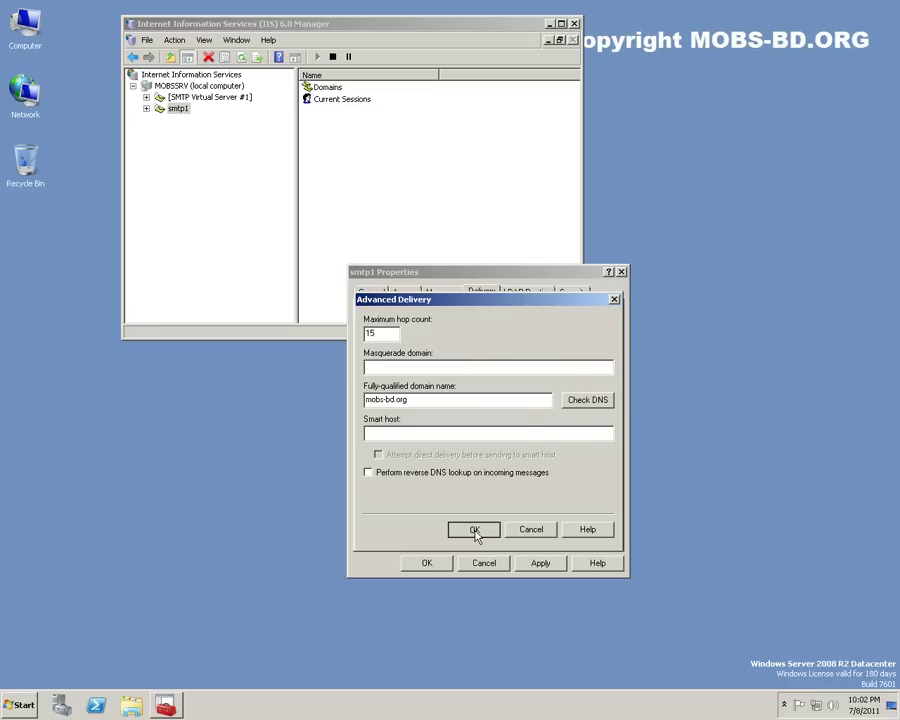
{"action": "left_click", "coordinate": [475, 531]}
{"action": "left_click", "coordinate": [577, 585]}
{"action": "left_click", "coordinate": [476, 531]}
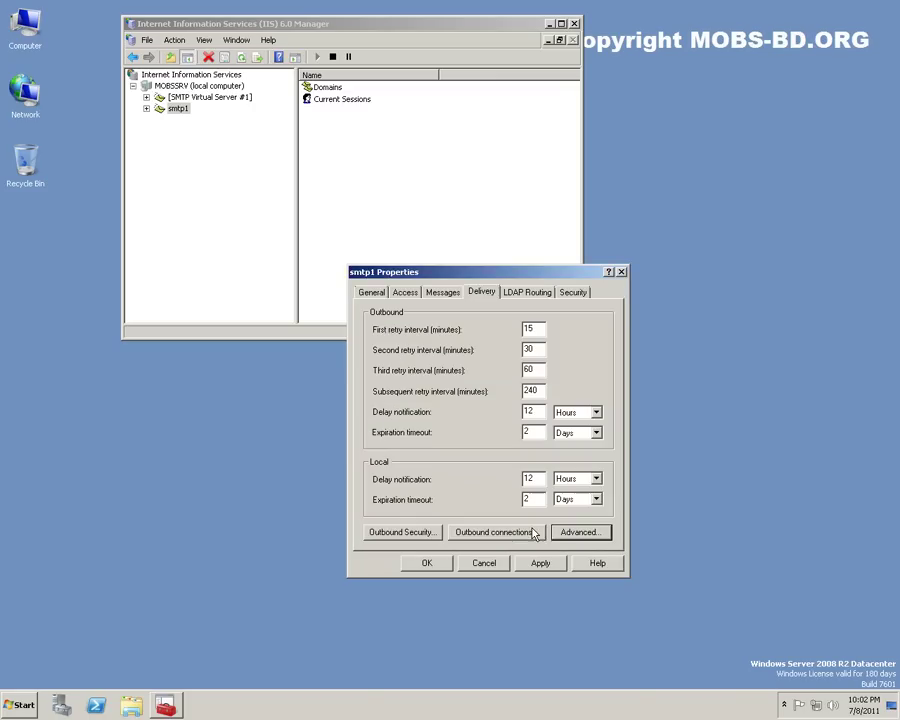
Step: Enable LDAP routing on smtp1 and apply it
{"action": "left_click", "coordinate": [527, 292]}
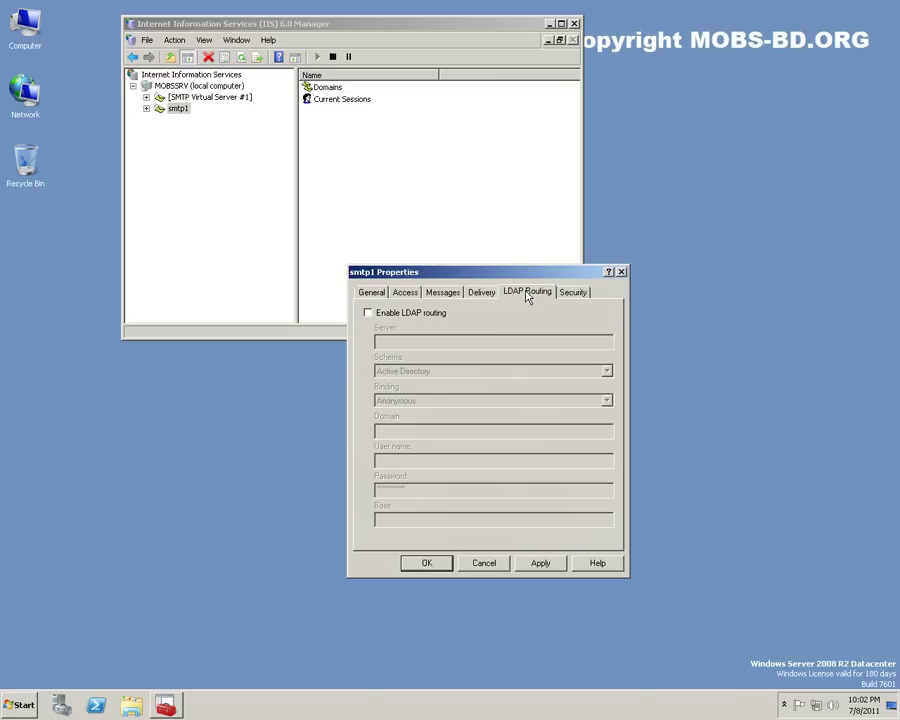
{"action": "left_click", "coordinate": [397, 319]}
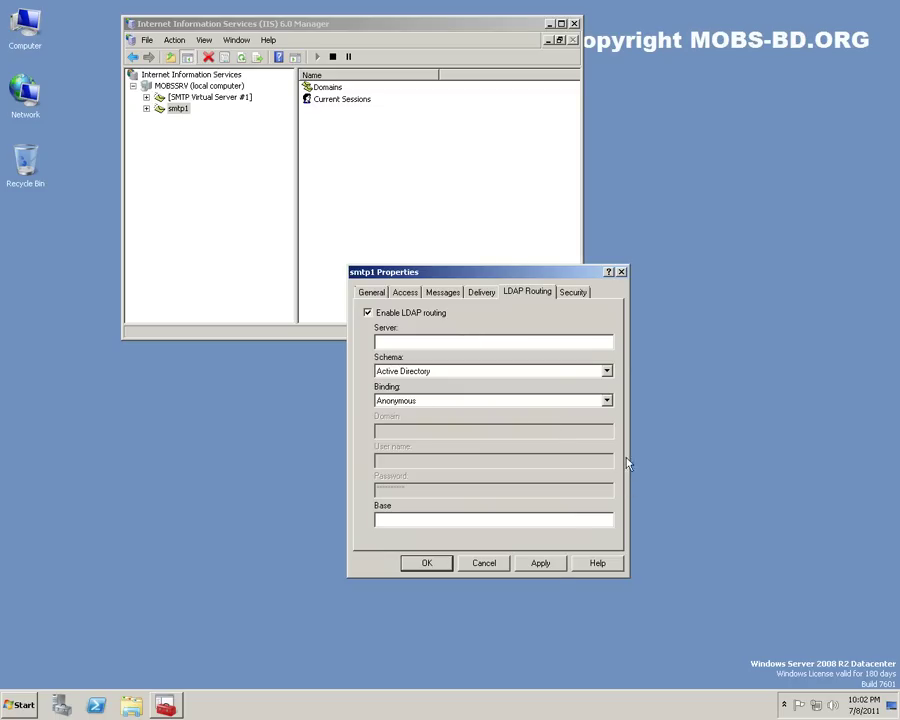
{"action": "left_click", "coordinate": [547, 565]}
Step: Review the LOCAL SERVICE and NETWORK SERVICE operators, then save and close smtp1's properties
{"action": "left_click", "coordinate": [574, 294]}
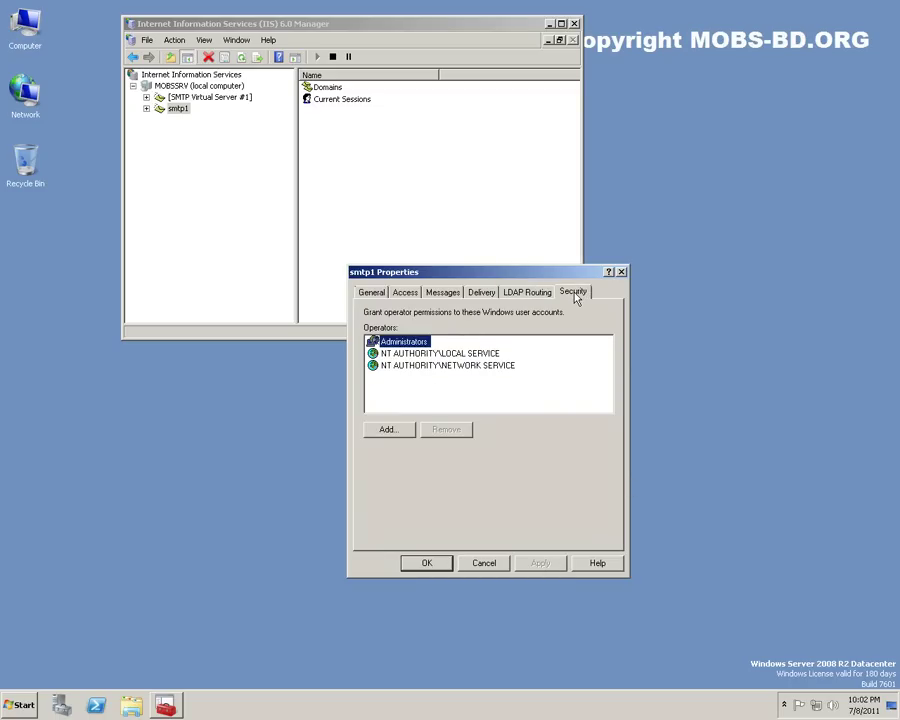
{"action": "left_click", "coordinate": [422, 354]}
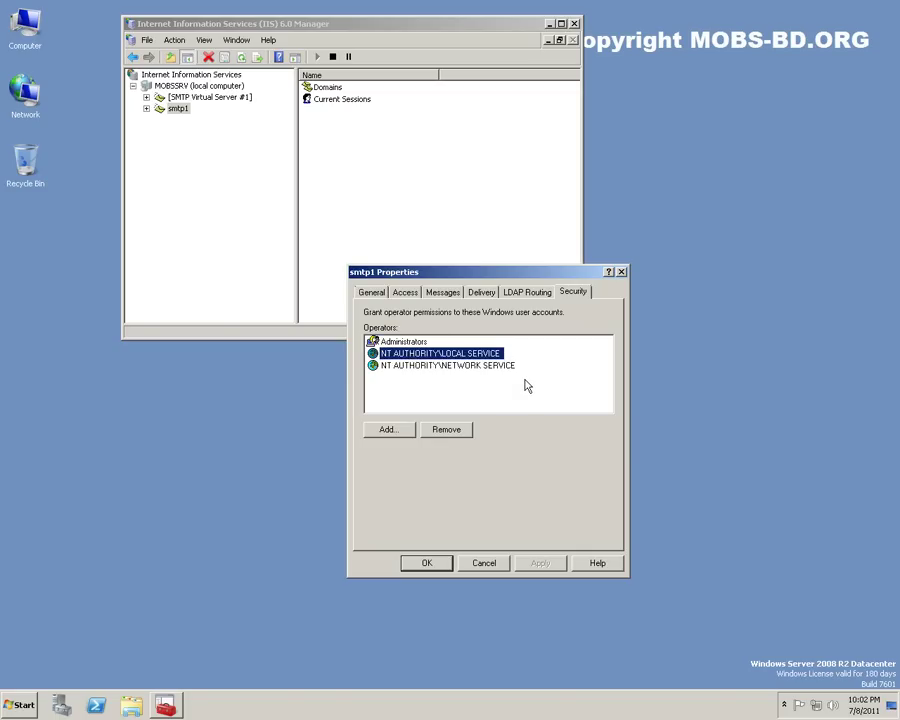
{"action": "left_click", "coordinate": [376, 292]}
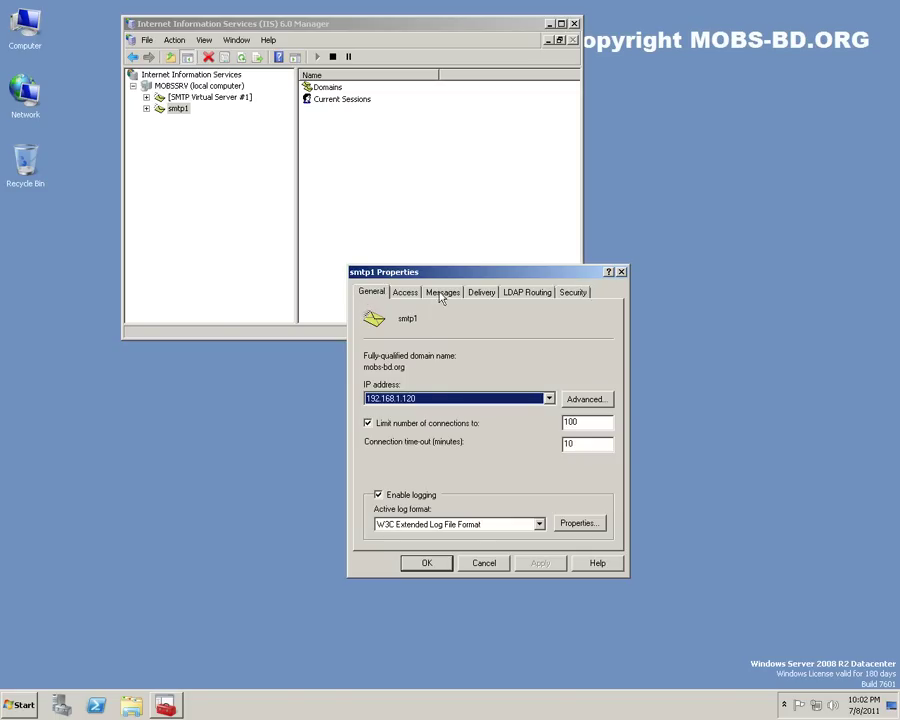
{"action": "left_click", "coordinate": [578, 292]}
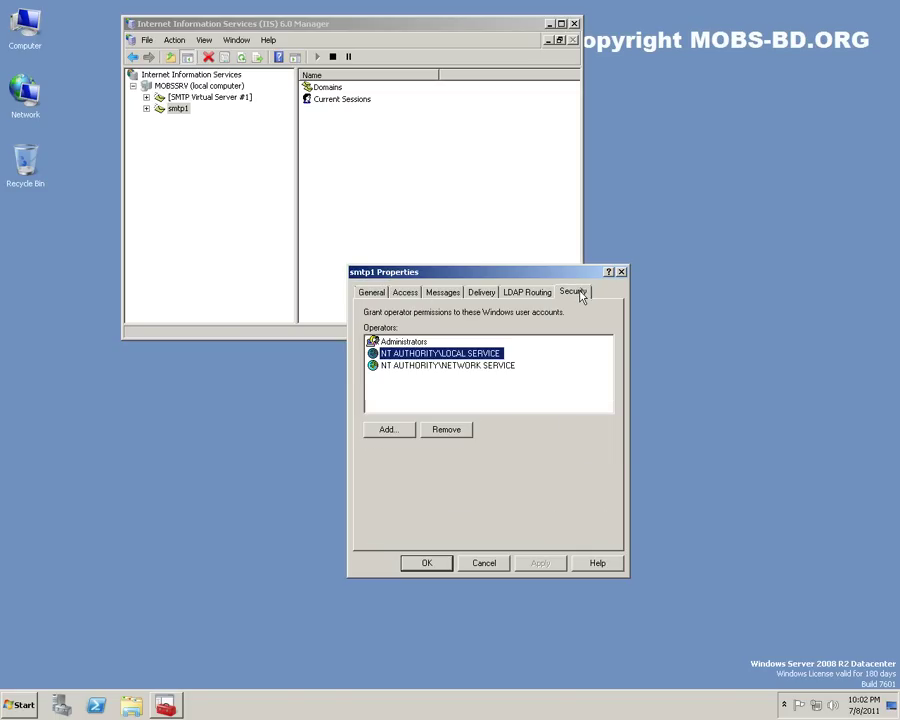
{"action": "left_click", "coordinate": [417, 368]}
{"action": "left_click", "coordinate": [416, 352]}
{"action": "left_click", "coordinate": [420, 366]}
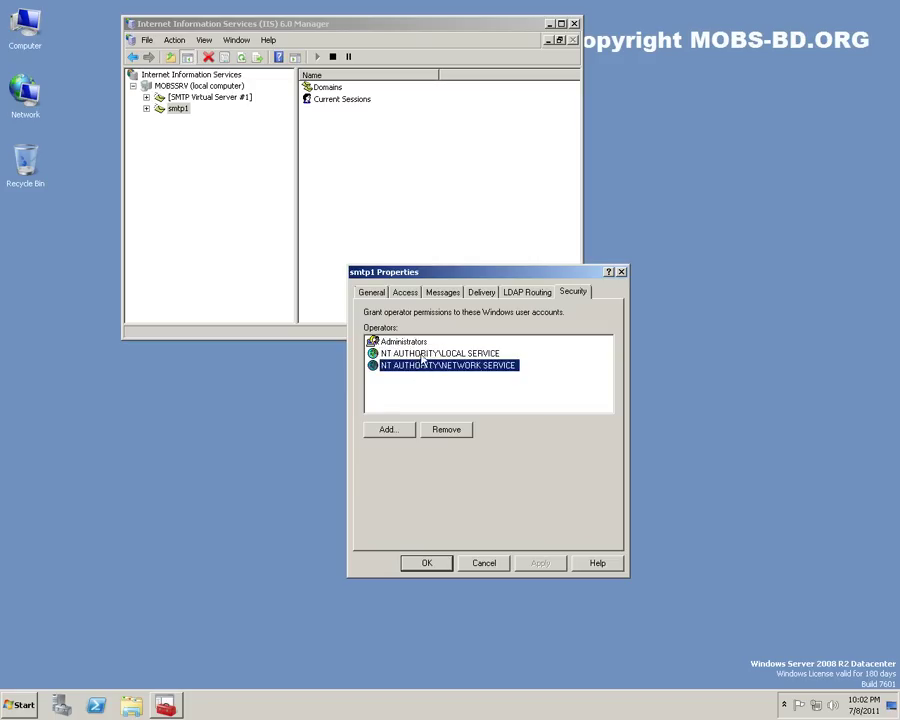
{"action": "left_click", "coordinate": [420, 354]}
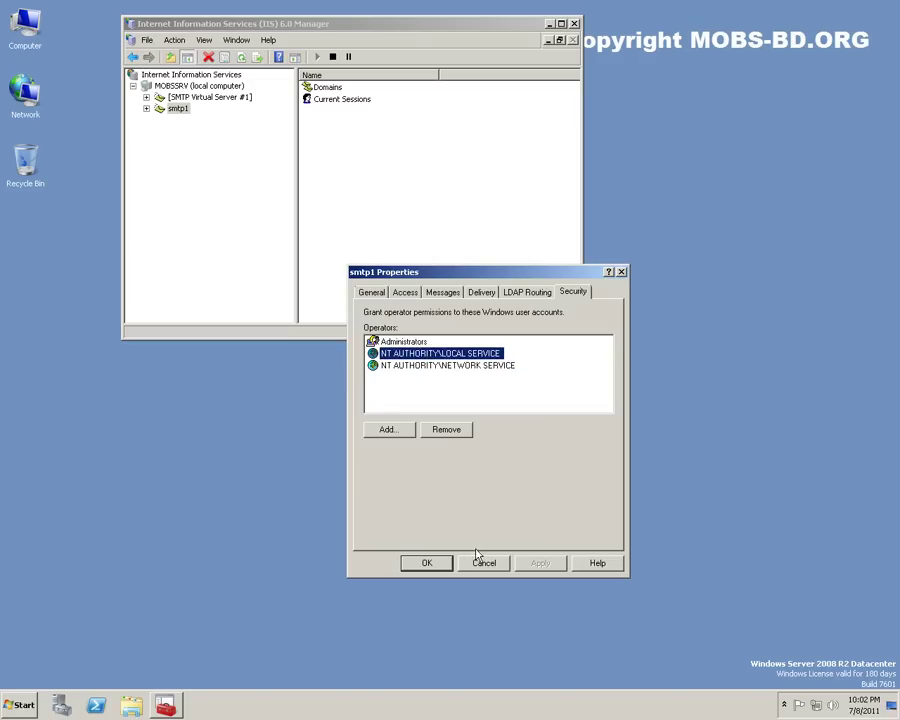
{"action": "left_click", "coordinate": [436, 563]}
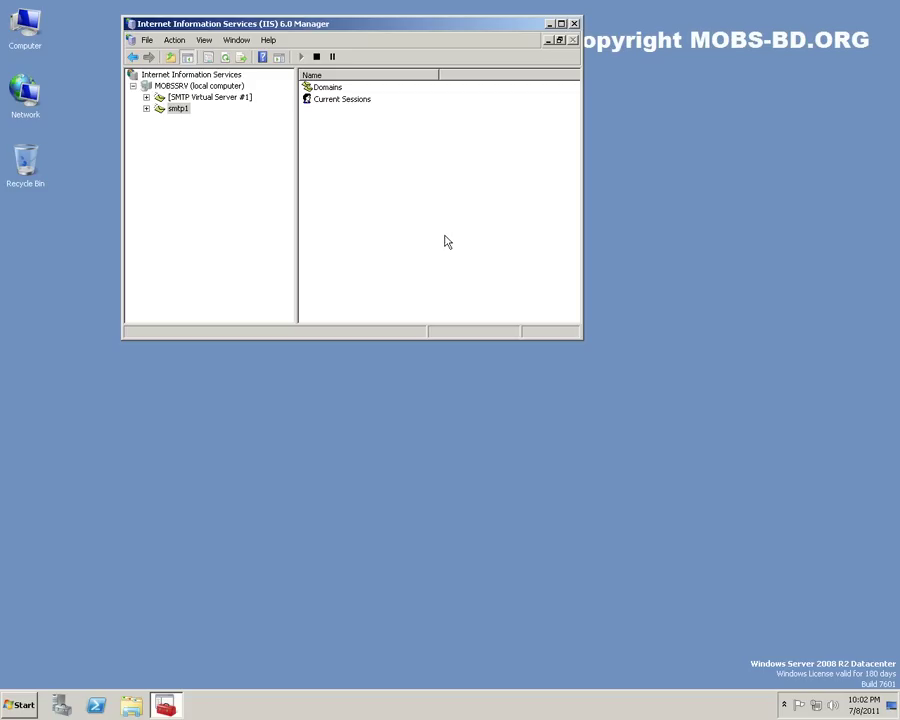
Step: Expand smtp1 and check its empty Current Sessions and Domains listing mobs-bd.org as Local (Default)
{"action": "left_click", "coordinate": [406, 202]}
{"action": "left_click", "coordinate": [146, 108]}
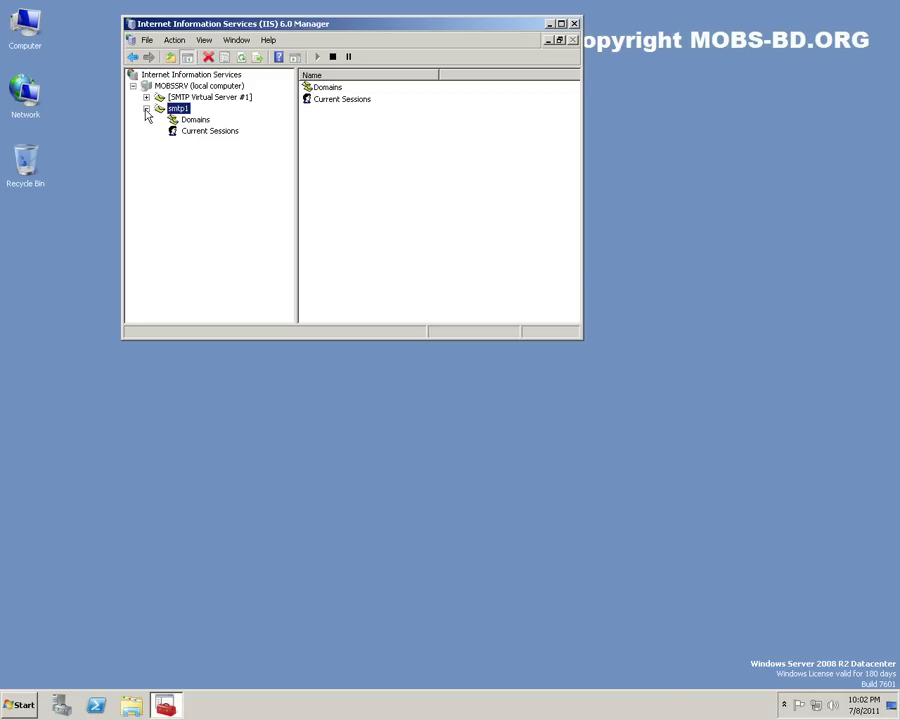
{"action": "left_click", "coordinate": [197, 121]}
{"action": "left_click", "coordinate": [201, 133]}
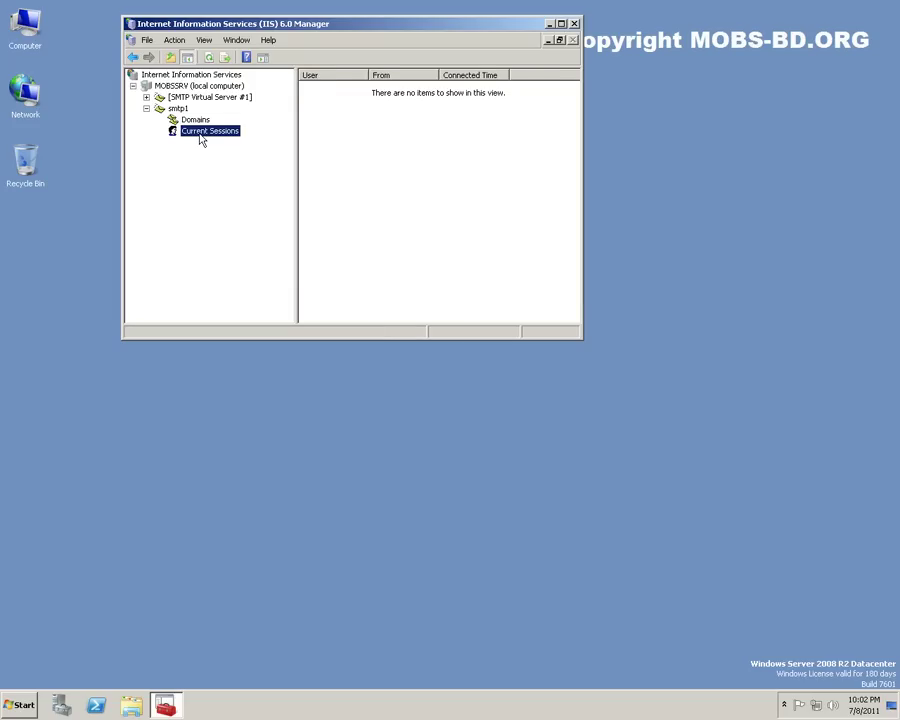
{"action": "left_click", "coordinate": [194, 124]}
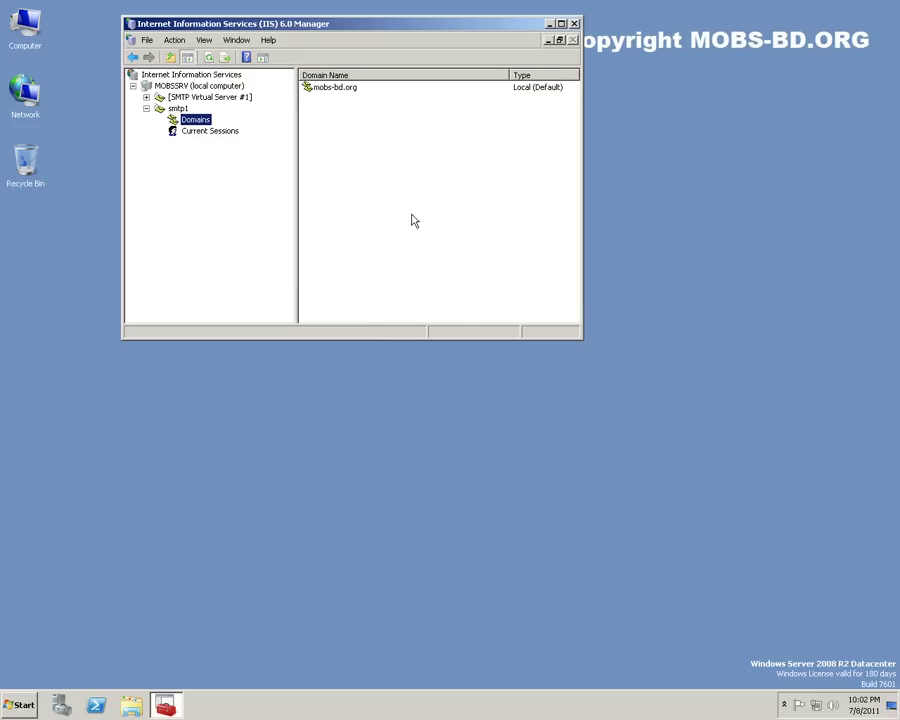